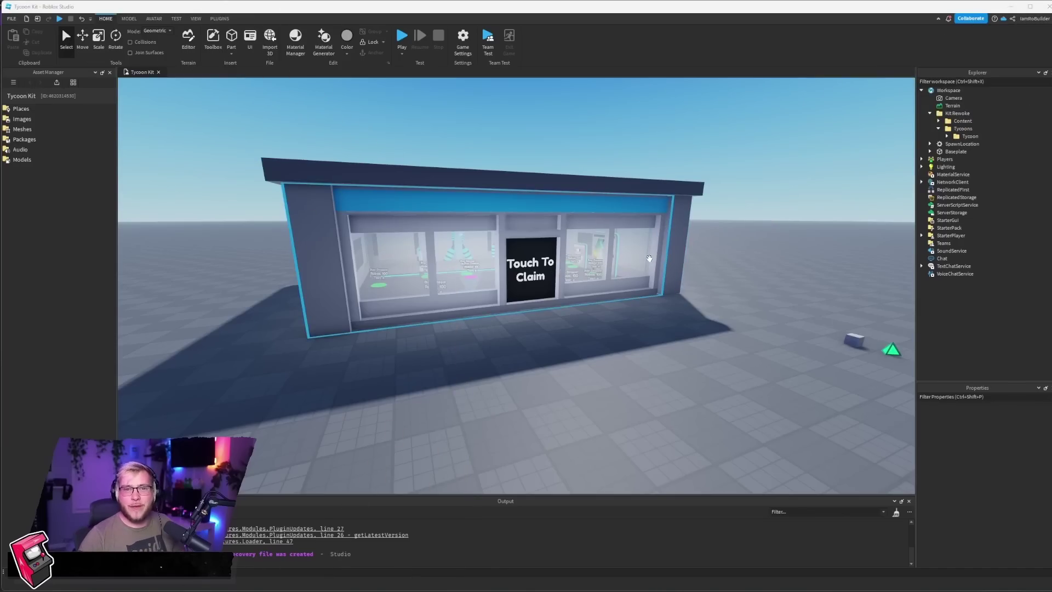
Orbit and zoom around the tycoon shop to inspect its front and Touch To Claim sign.
right_drag(712, 234, 603, 298)
scroll(646, 281, up, 5)
scroll(647, 281, down, 5)
scroll(647, 281, up, 8)
scroll(647, 282, down, 5)
scroll(603, 298, down, 10)
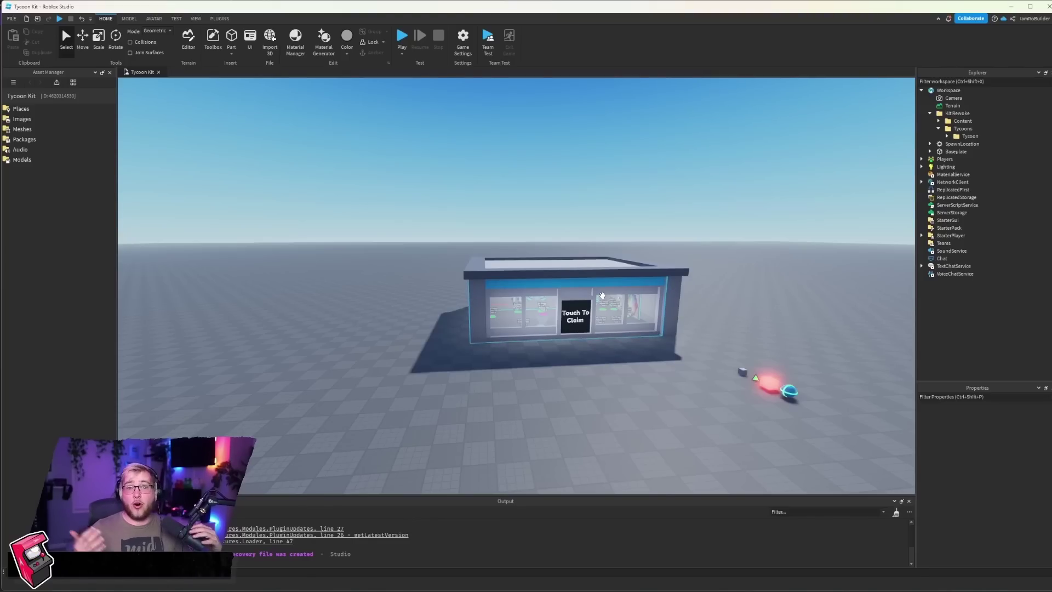
scroll(601, 296, up, 5)
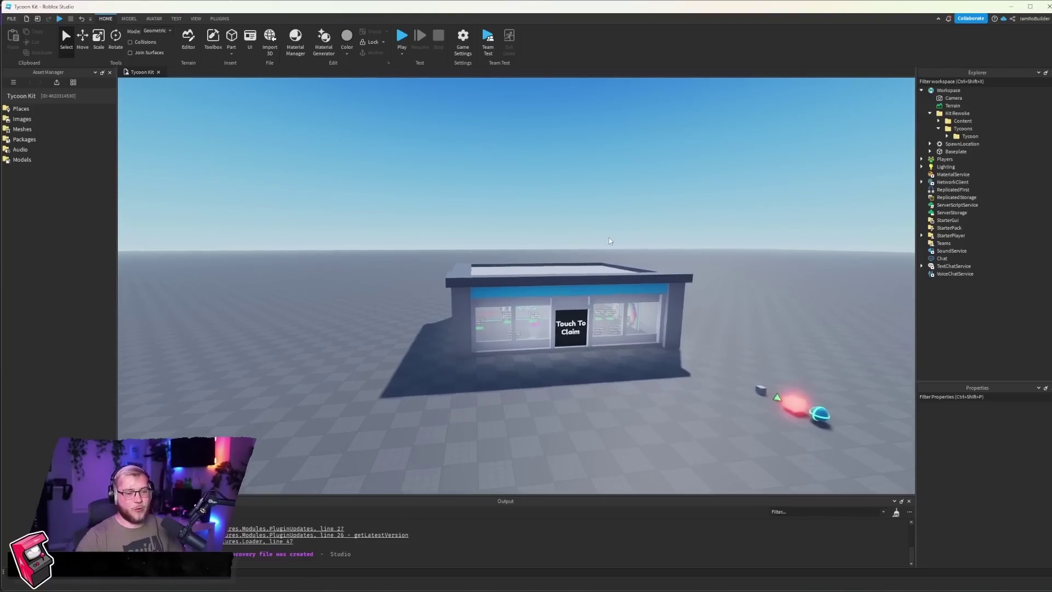
scroll(608, 236, down, 4)
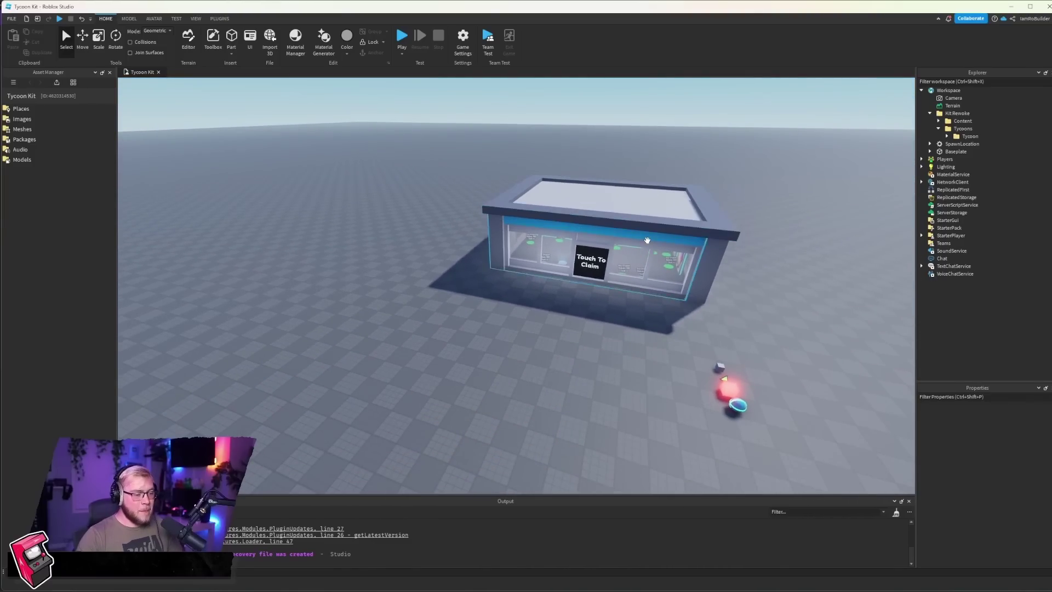
Start a play test and accept the terrain upgrade with 'Do not ask me again' ticked.
click(59, 19)
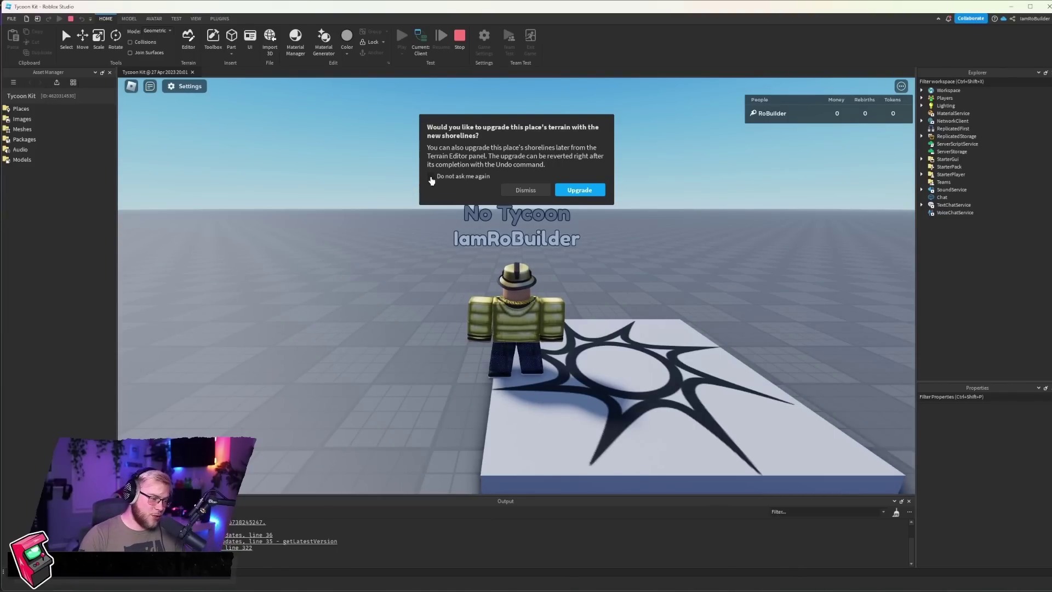
click(431, 176)
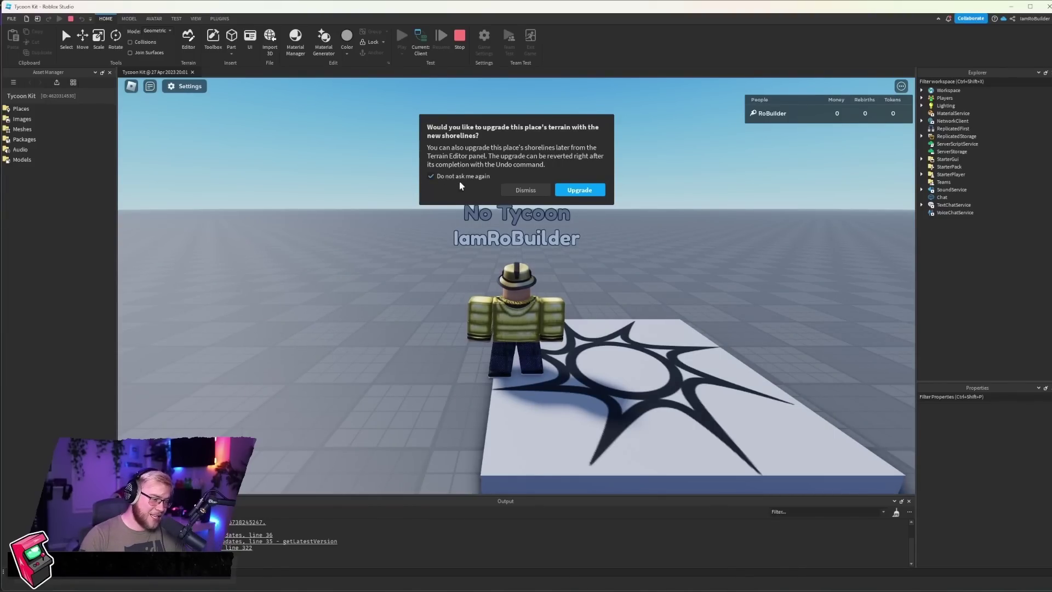
click(591, 190)
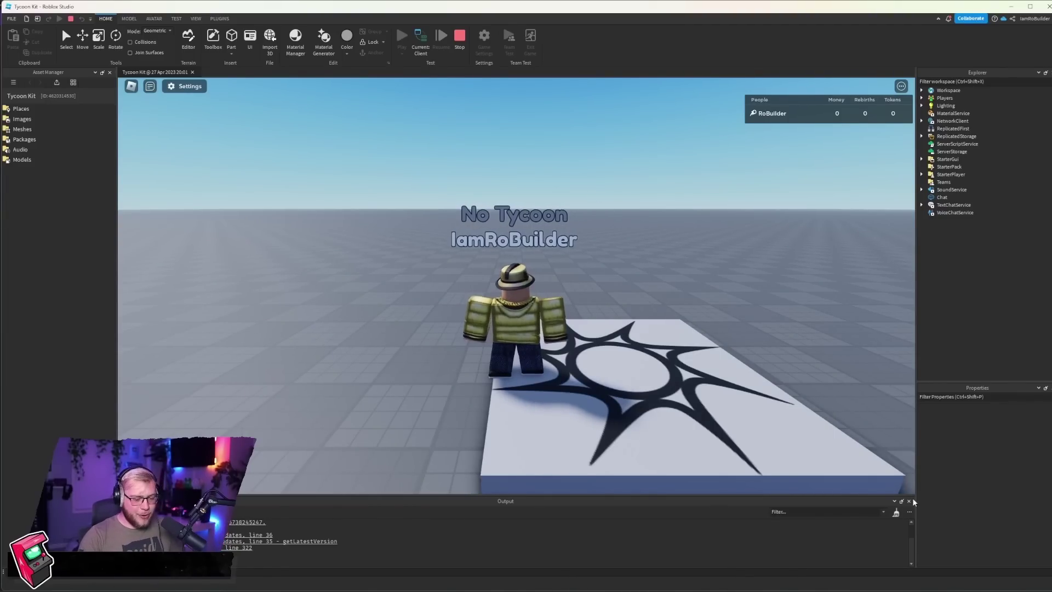
Walk the character onto the Touch To Claim pad to claim the tycoon.
key(w)
scroll(548, 295, down, 3)
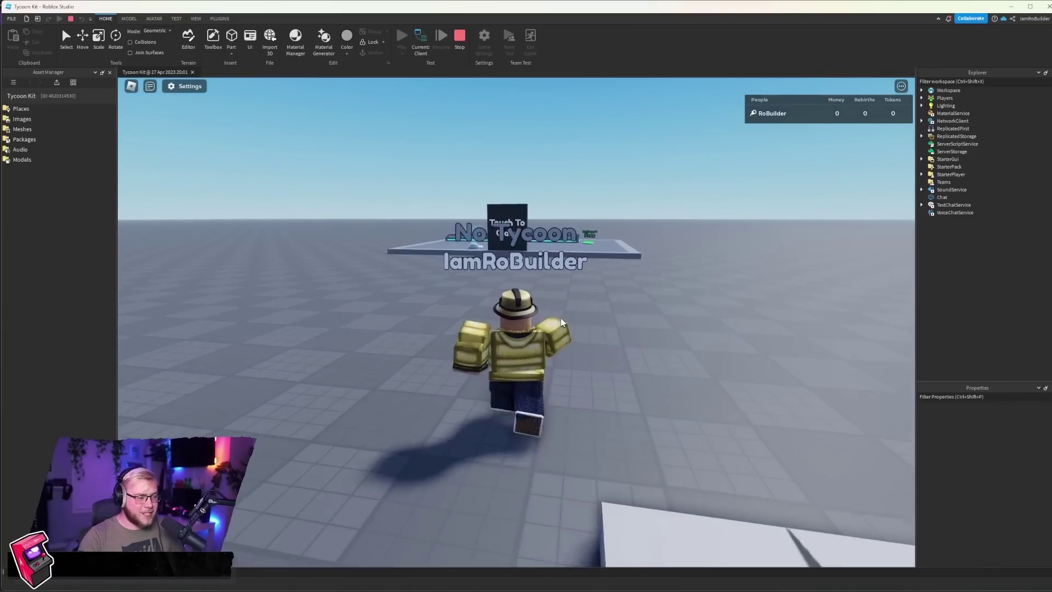
key(w)
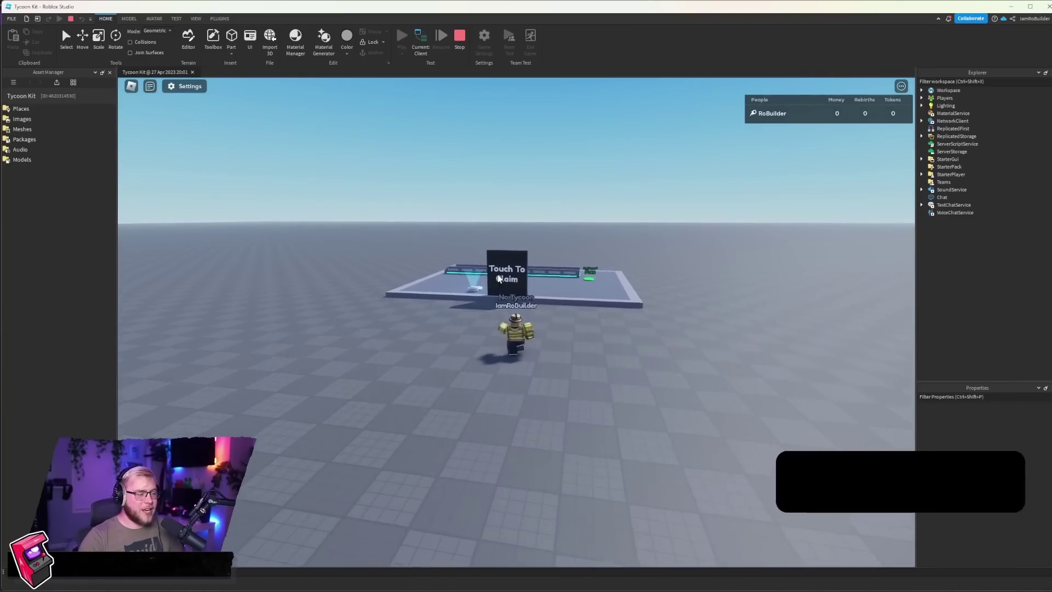
scroll(542, 269, up, 3)
key(w)
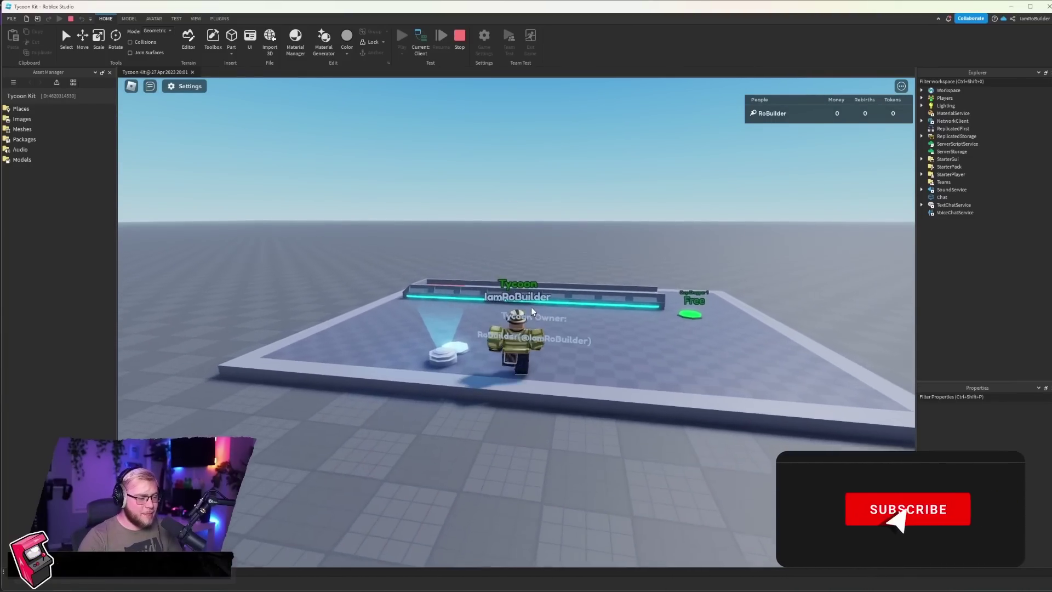
key(s)
key(s)
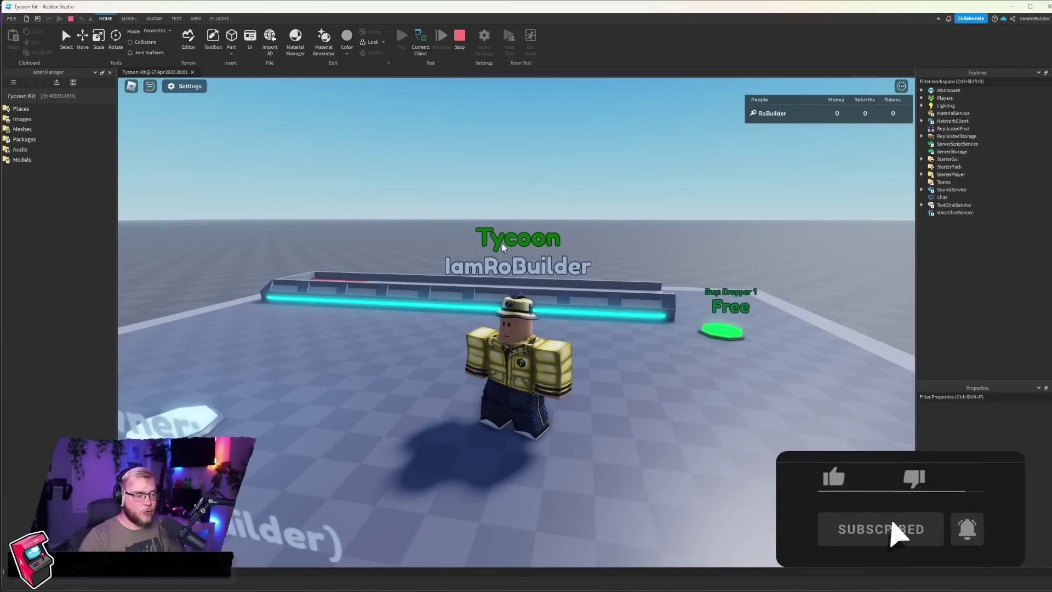
Buy the free Dropper 1, collect 19 money at the collector, then stop the test.
scroll(542, 229, down, 5)
key(w)
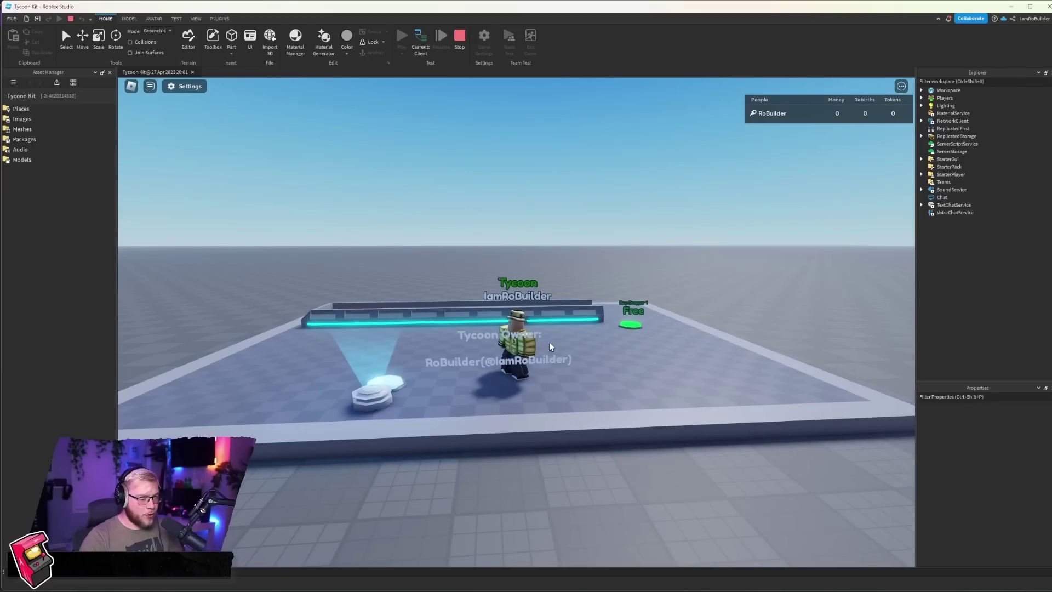
scroll(489, 370, up, 2)
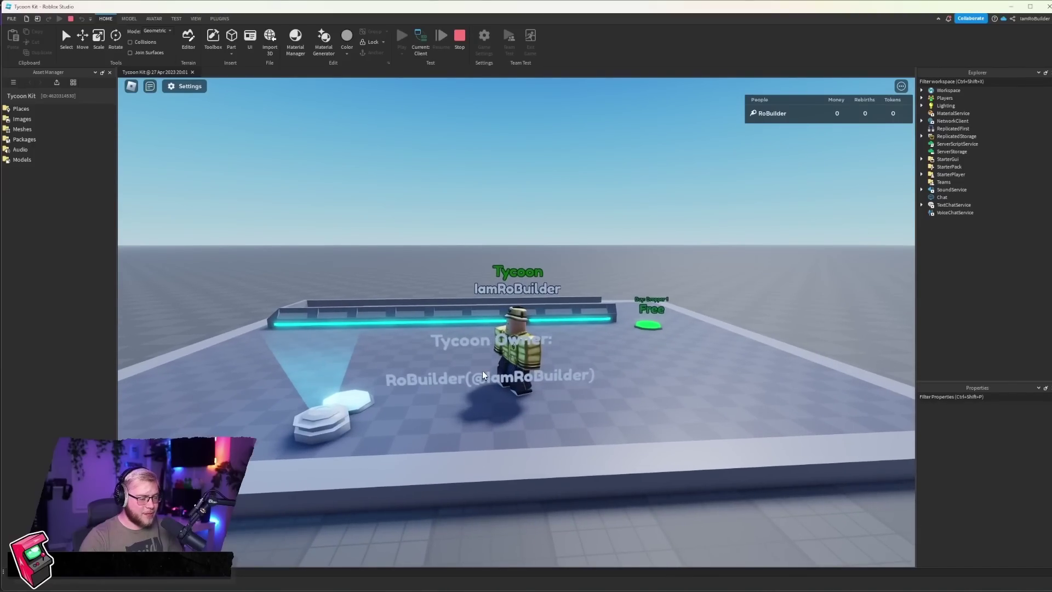
key(d)
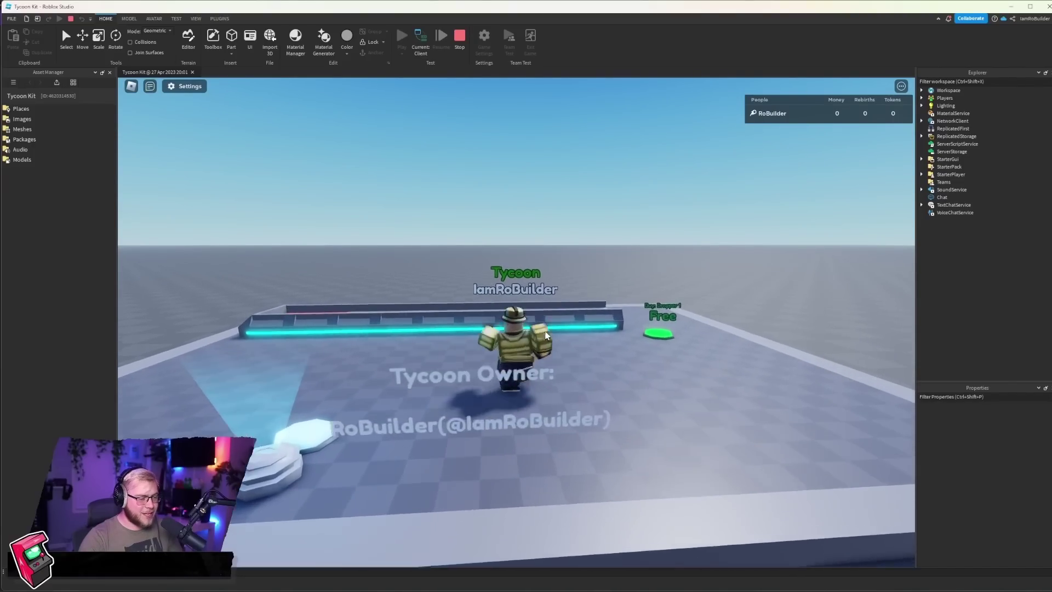
scroll(589, 335, down, 3)
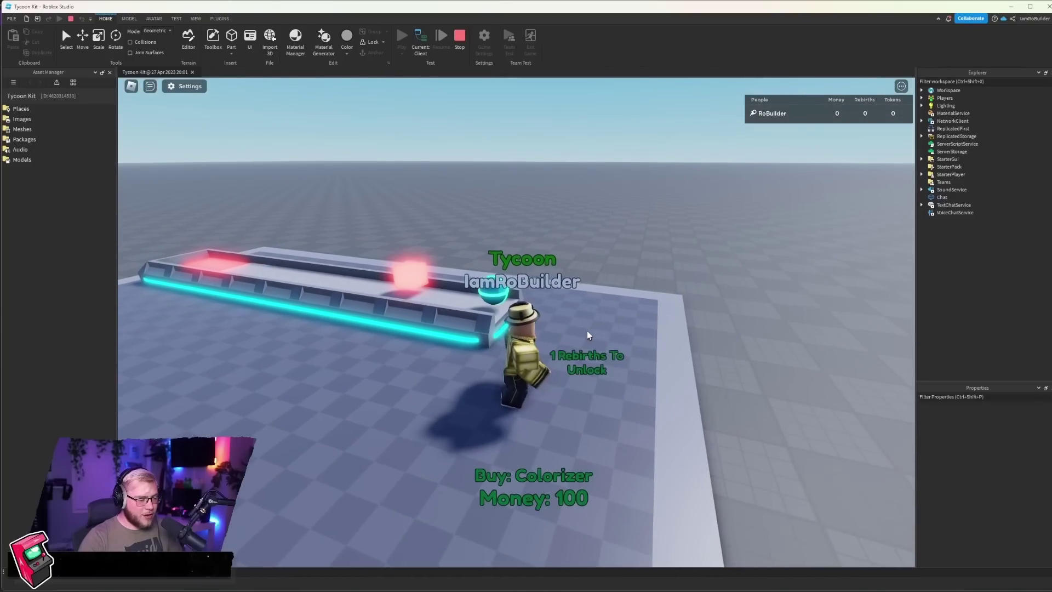
right_drag(589, 335, 633, 282)
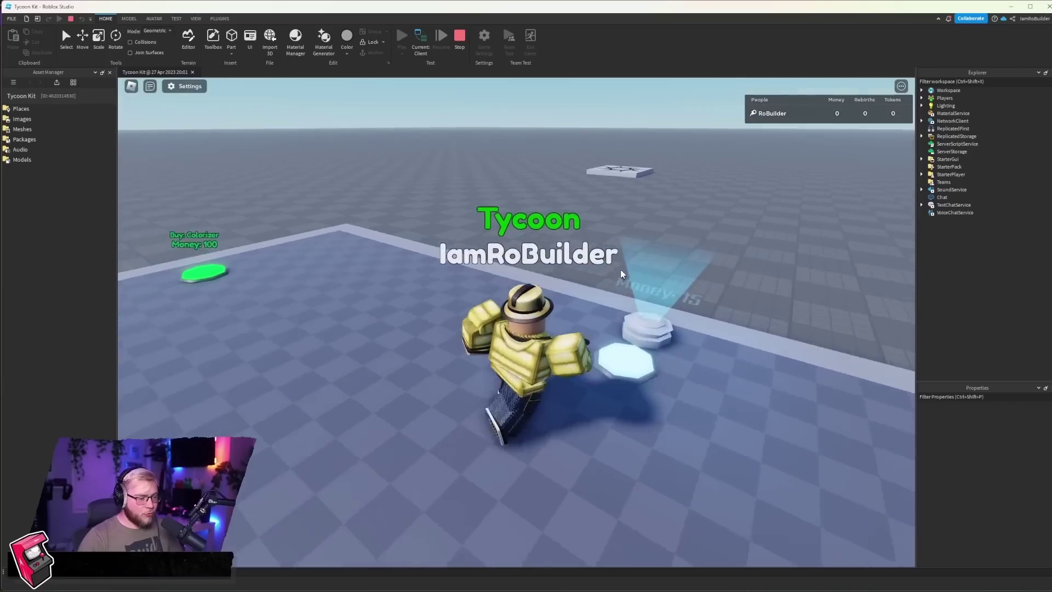
key(w)
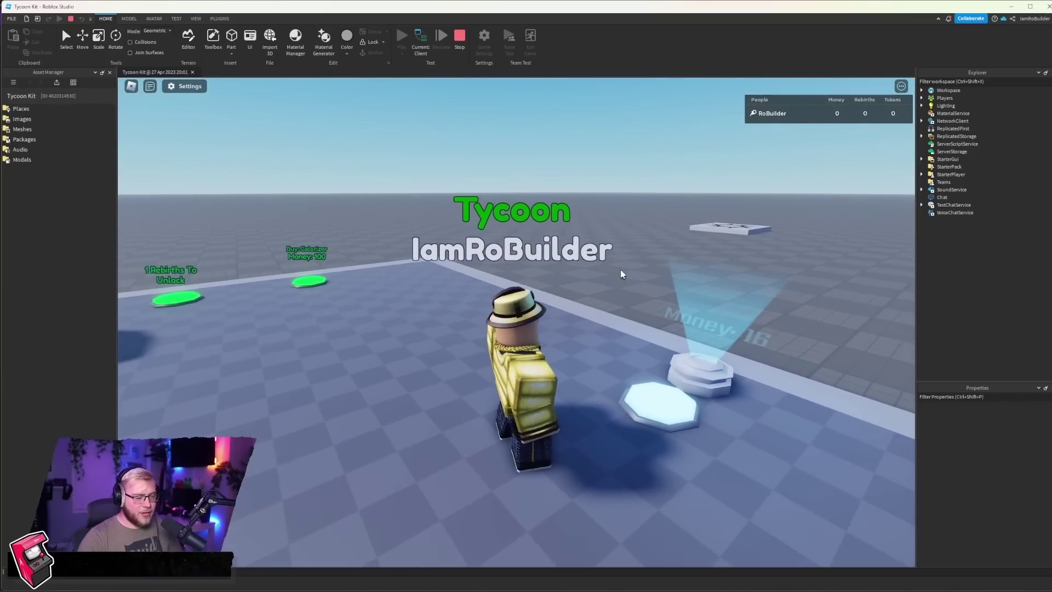
key(w)
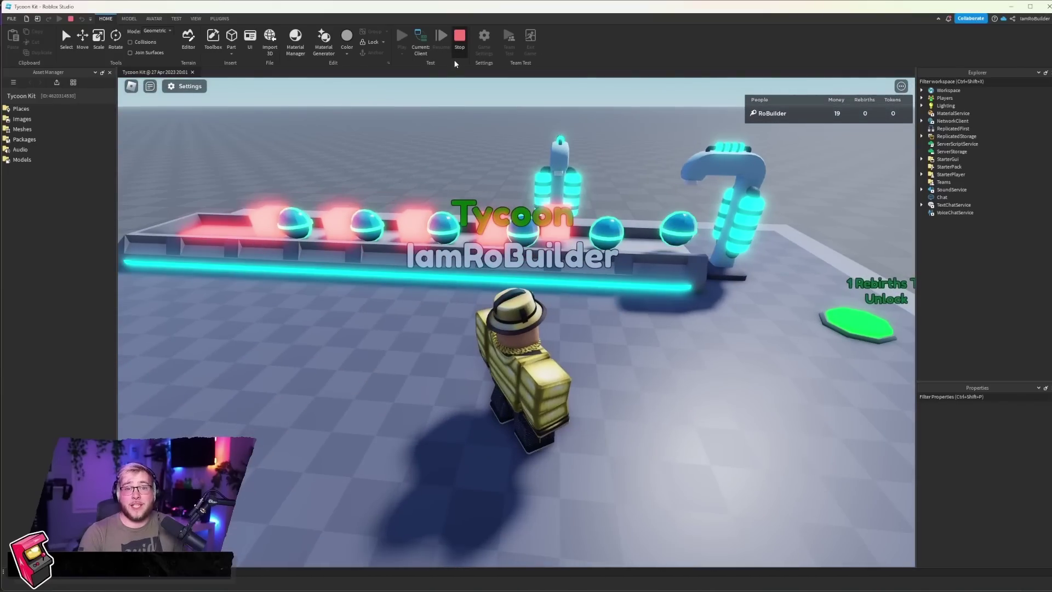
click(459, 39)
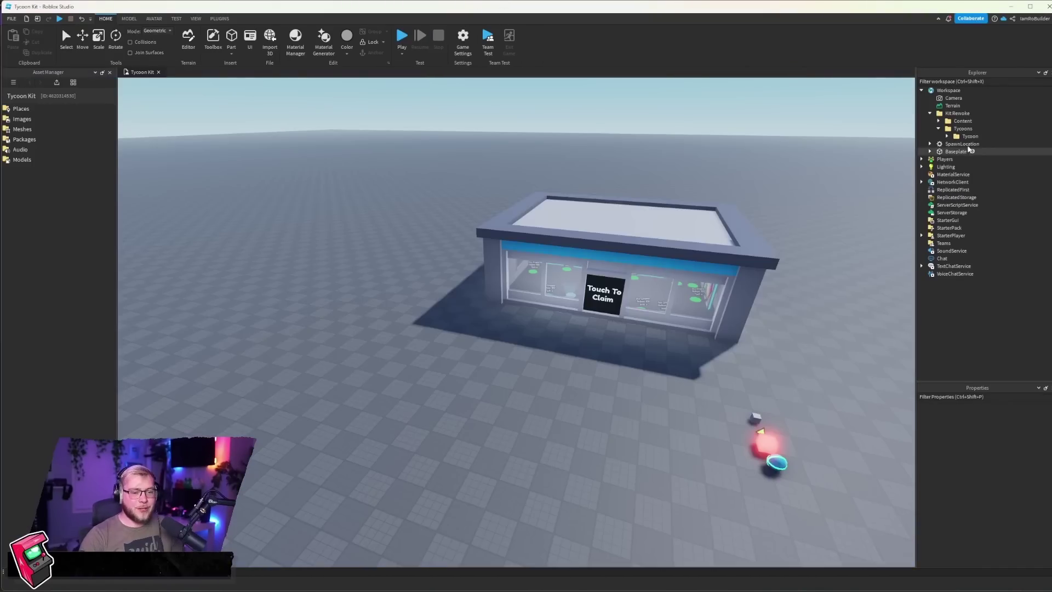
Duplicate the Tycoon folder and move the copy away from the original.
click(962, 137)
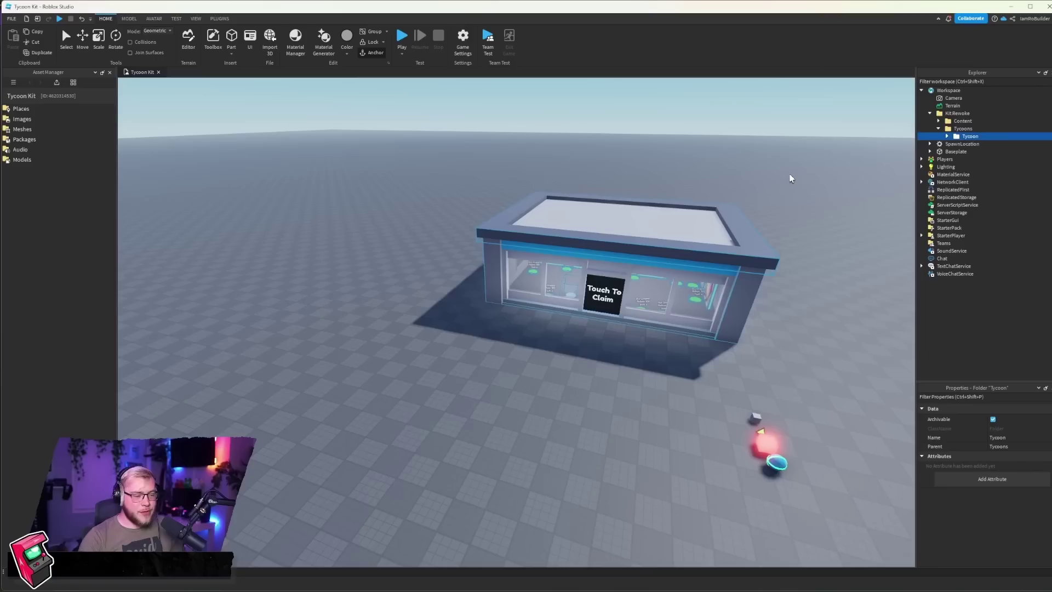
key(ctrl+d)
key(ctrl+2)
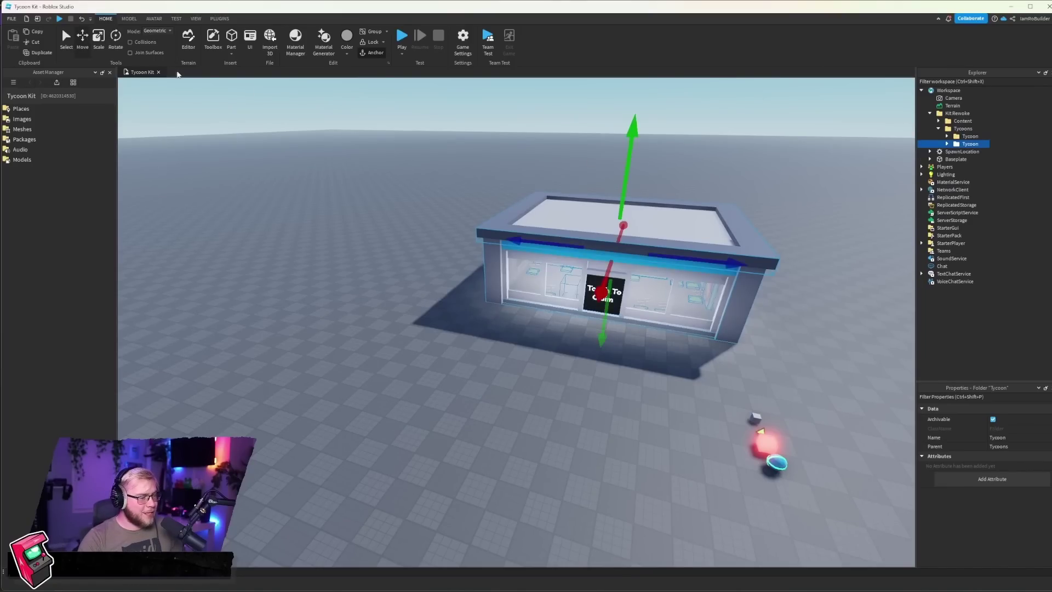
drag(720, 266, 585, 210)
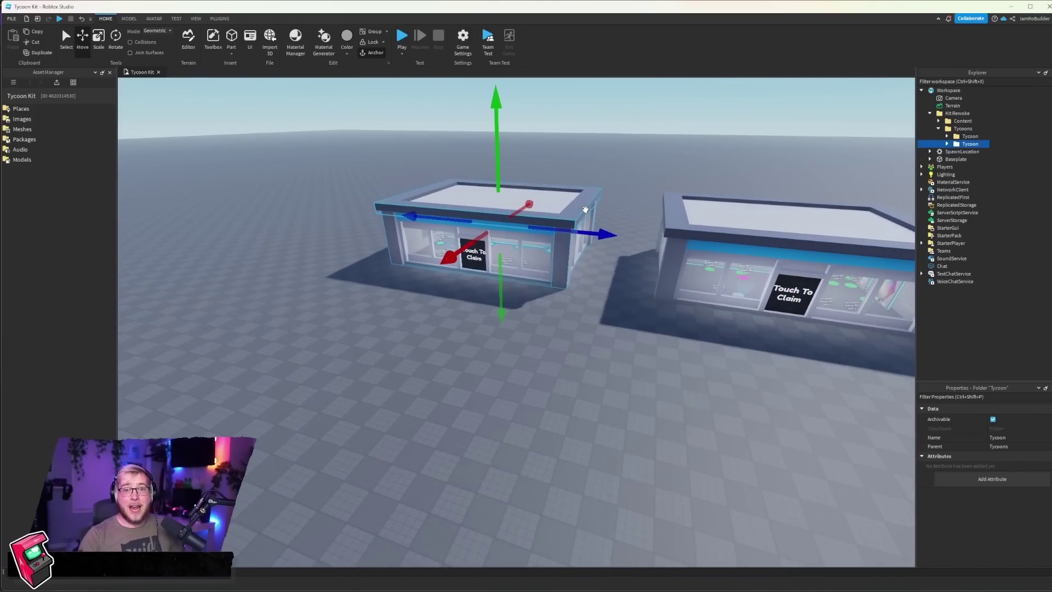
key(f)
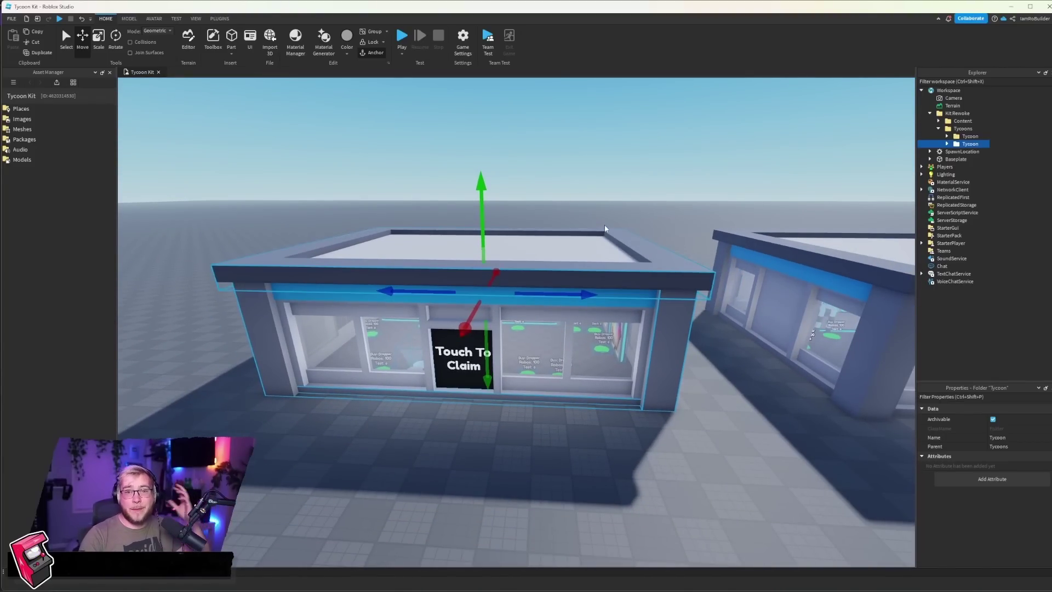
In the copy's Buttons folder, delete every button from Dropper1 to Wall 4, keeping Colorizer.
click(946, 143)
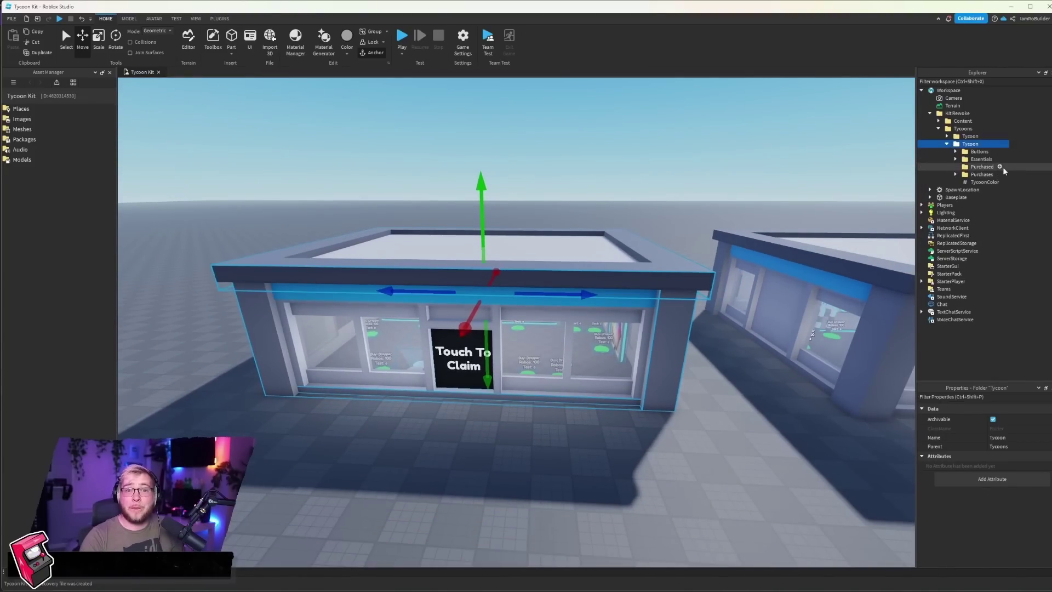
click(955, 151)
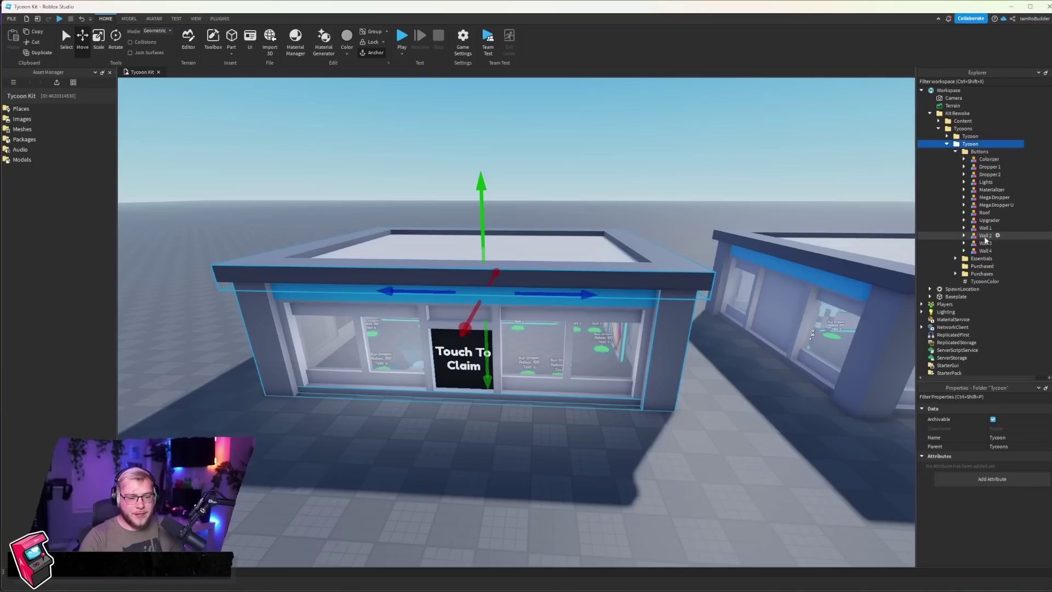
click(985, 250)
shift+click(986, 166)
key(Delete)
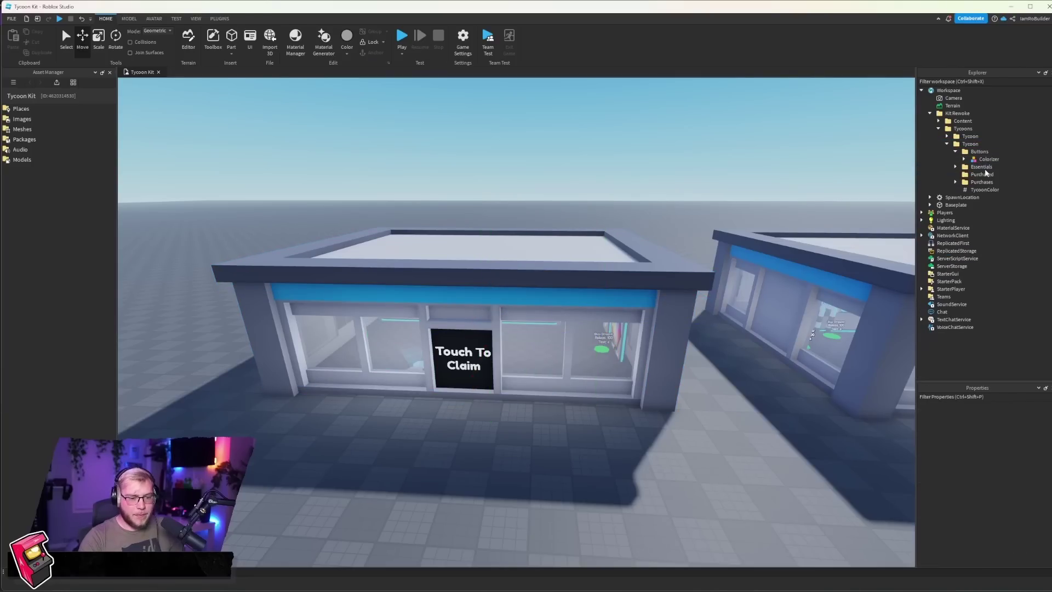
Delete every purchase from Dropper1 to Wall4 in Purchases, then expand the Colorizer button.
click(955, 182)
click(989, 198)
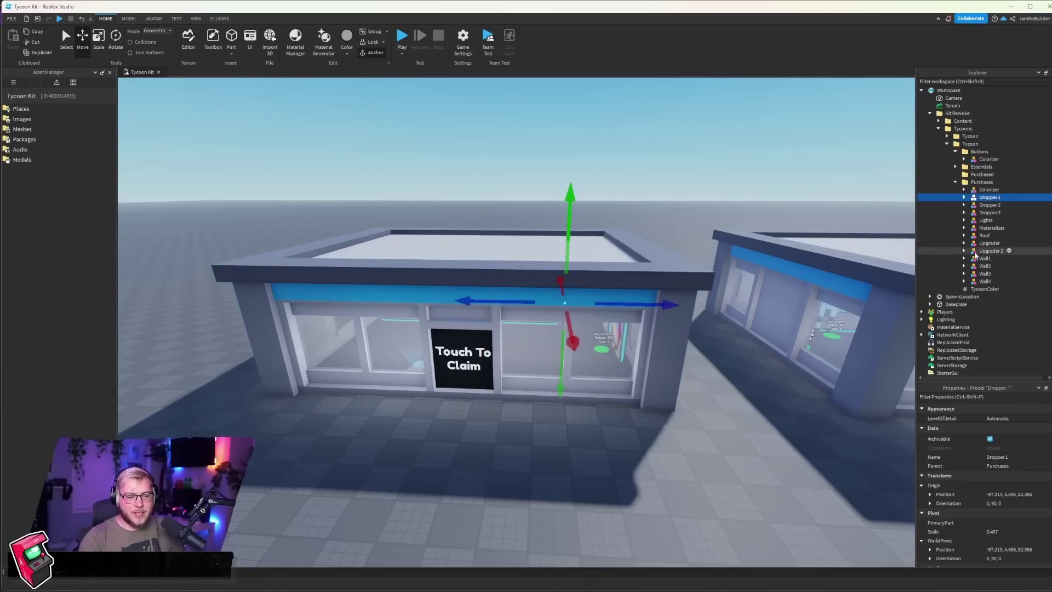
shift+click(985, 281)
key(Delete)
scroll(619, 296, down, 5)
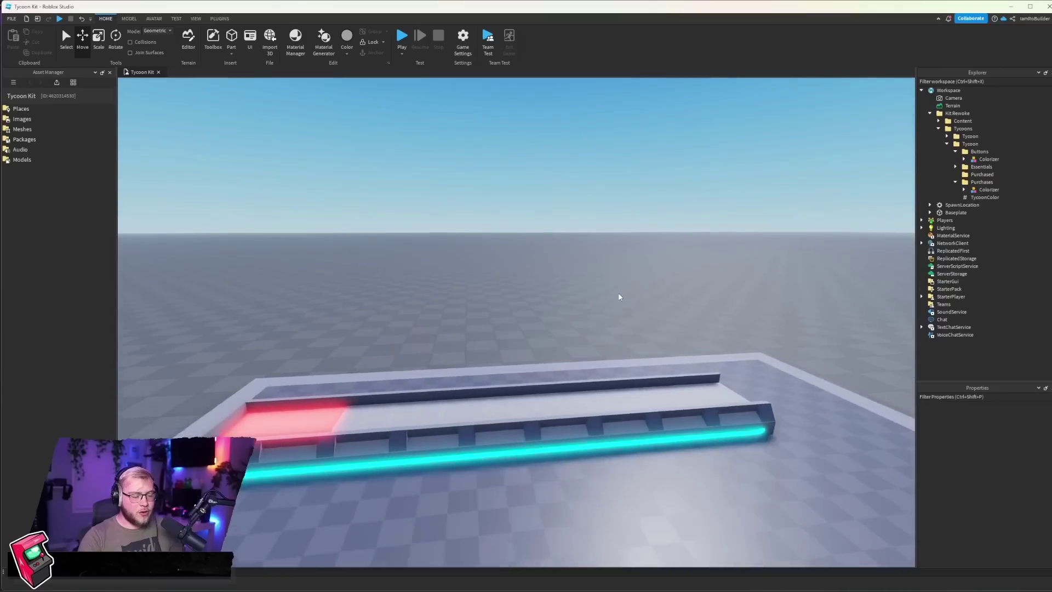
right_drag(620, 296, 617, 290)
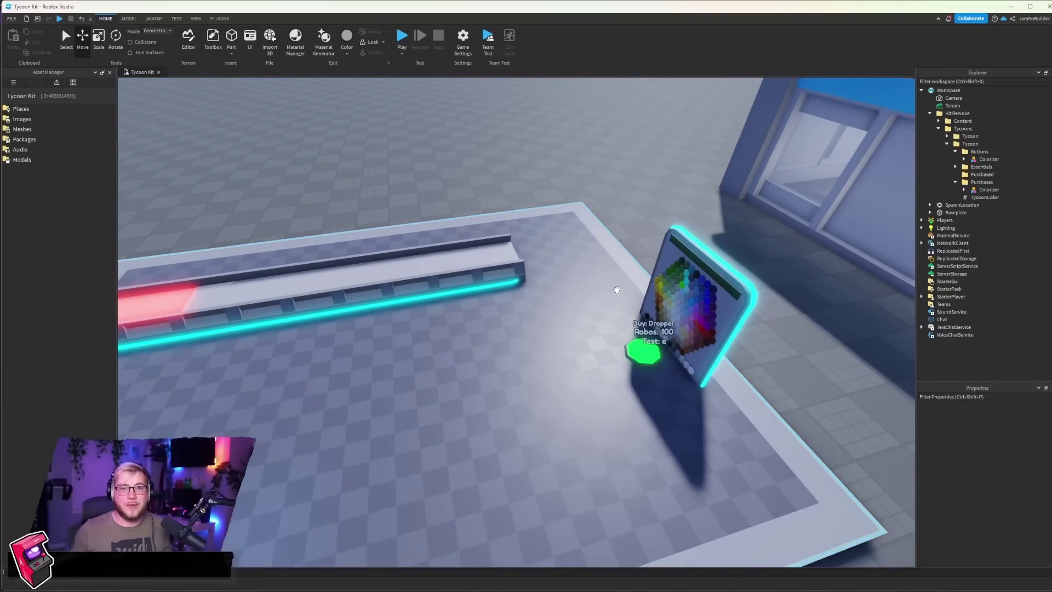
click(963, 158)
double_click(986, 166)
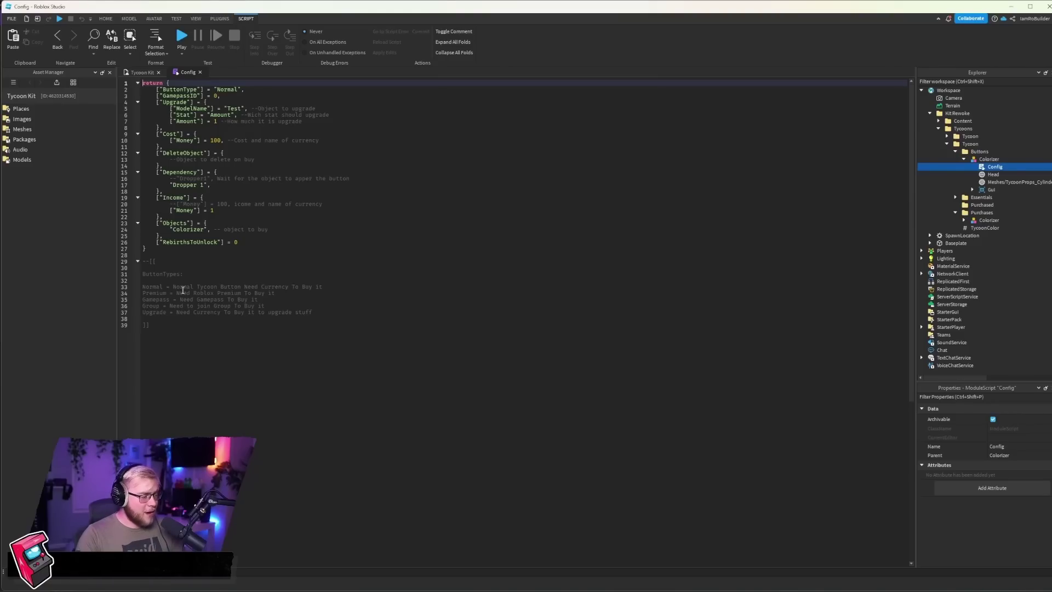
drag(170, 287, 337, 286)
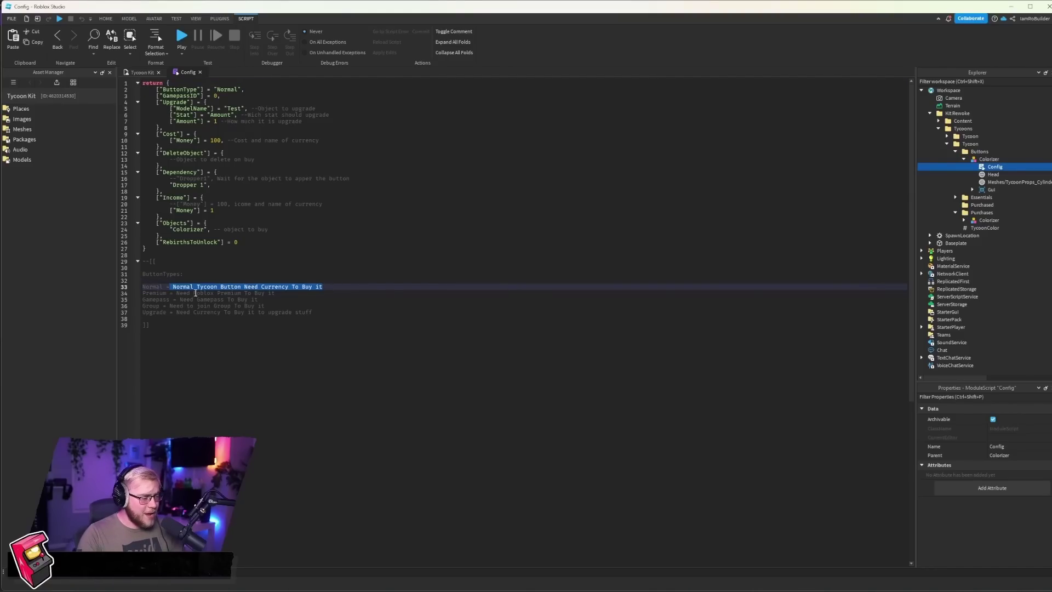
drag(179, 293, 275, 293)
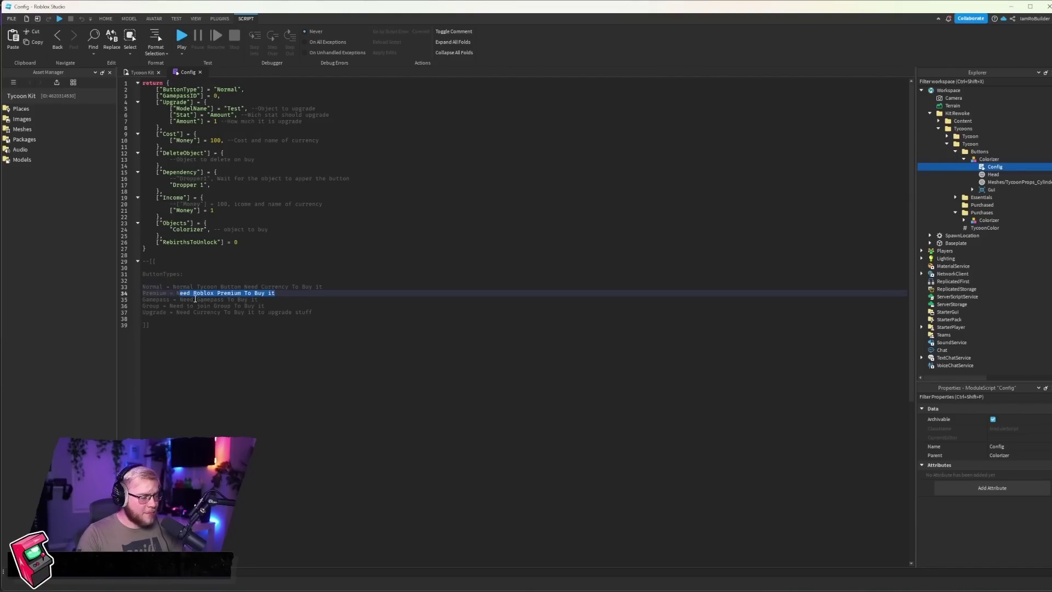
drag(183, 300, 287, 308)
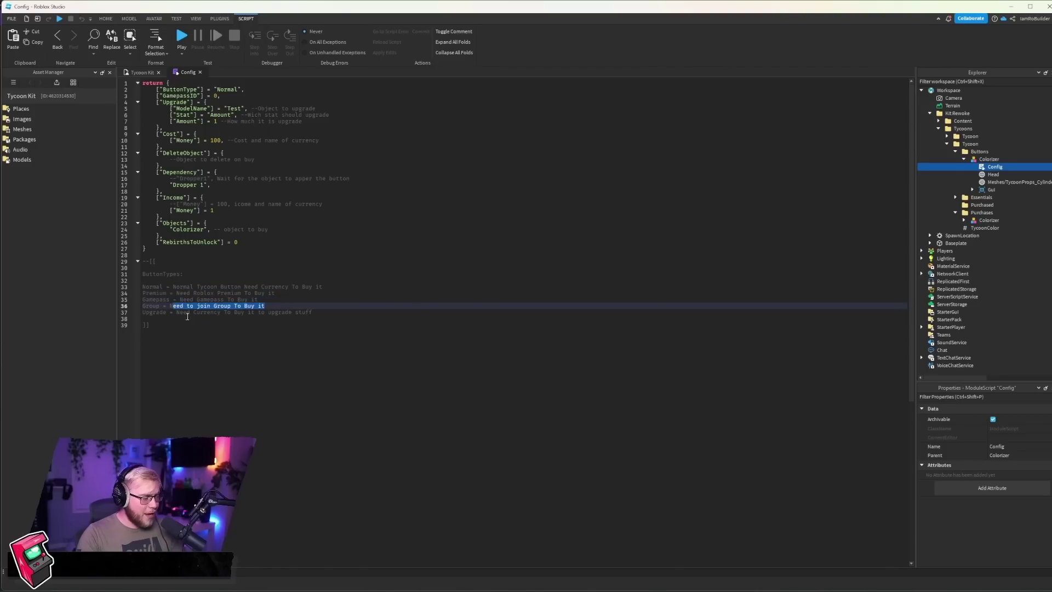
drag(181, 312, 353, 312)
click(307, 324)
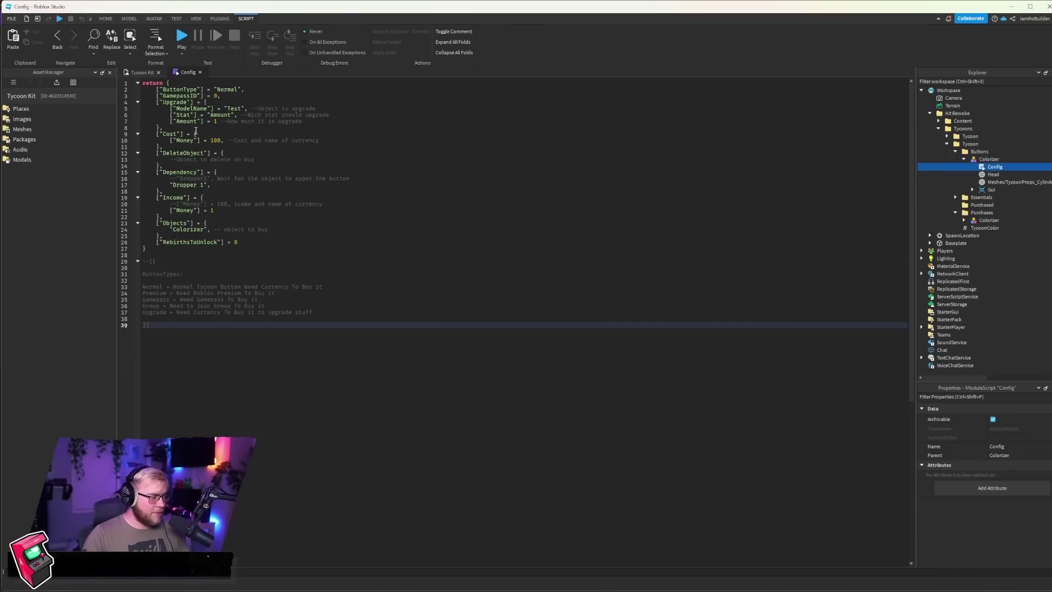
click(220, 96)
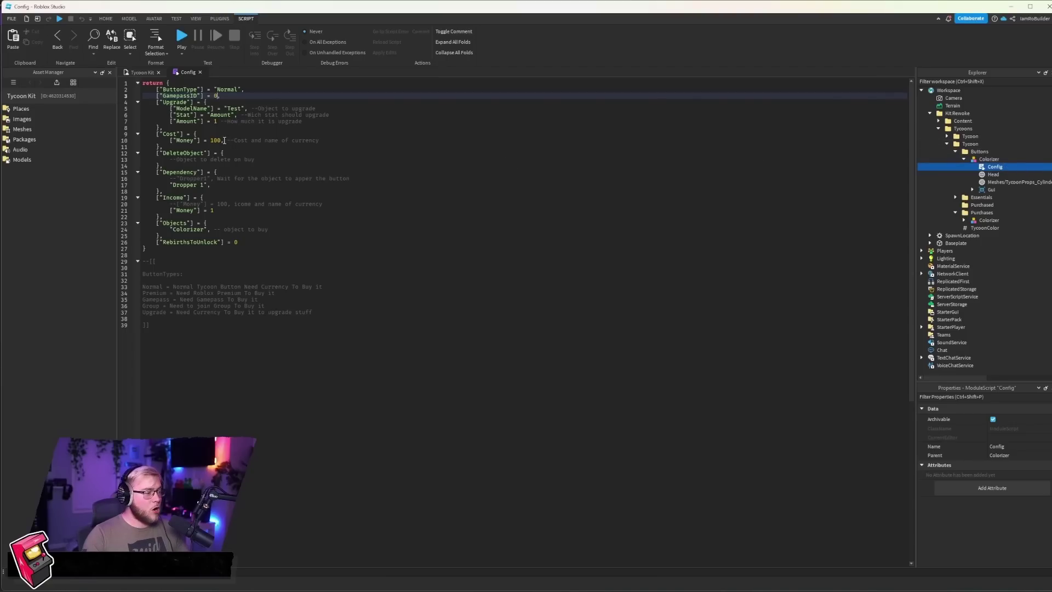
Change the Colorizer's Money cost on line 10 from 100 to 0.
click(221, 140)
text(,)
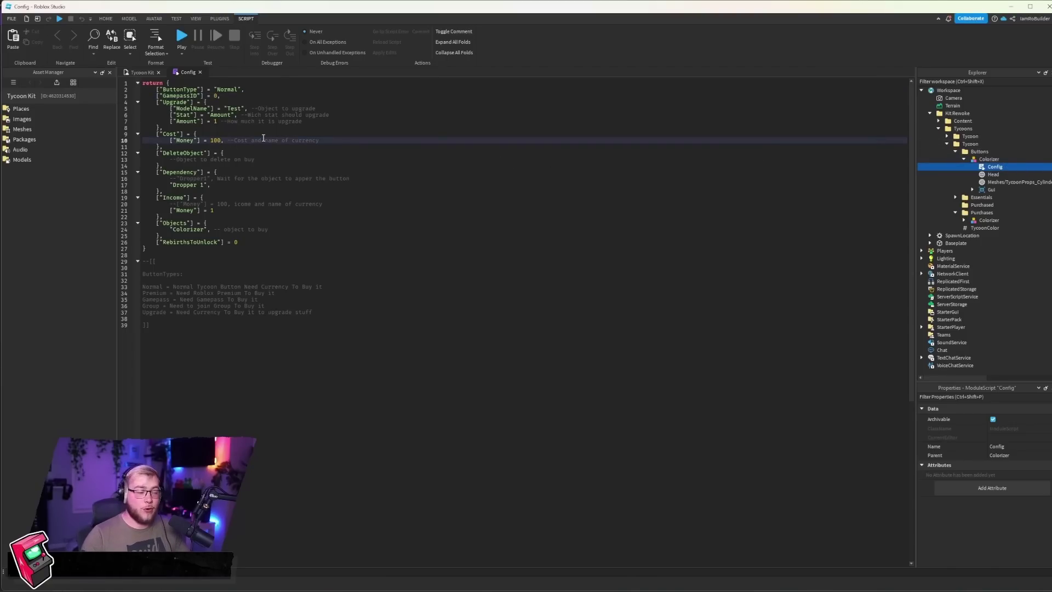
key(BackSpace)
key(BackSpace)
key(BackSpace)
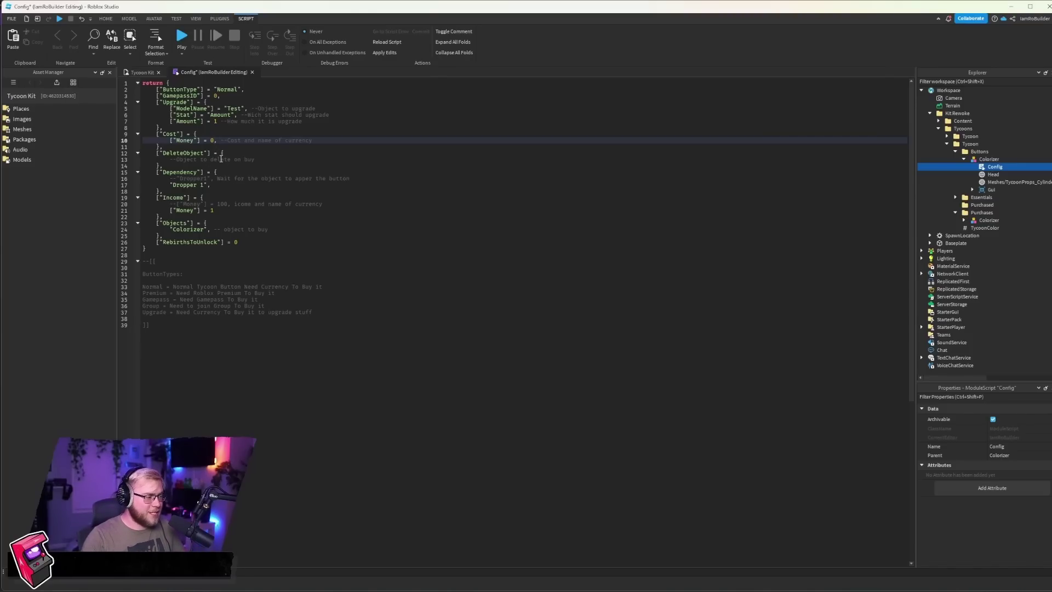
Add a test 'wall' entry under DeleteObject, then remove it again.
click(180, 159)
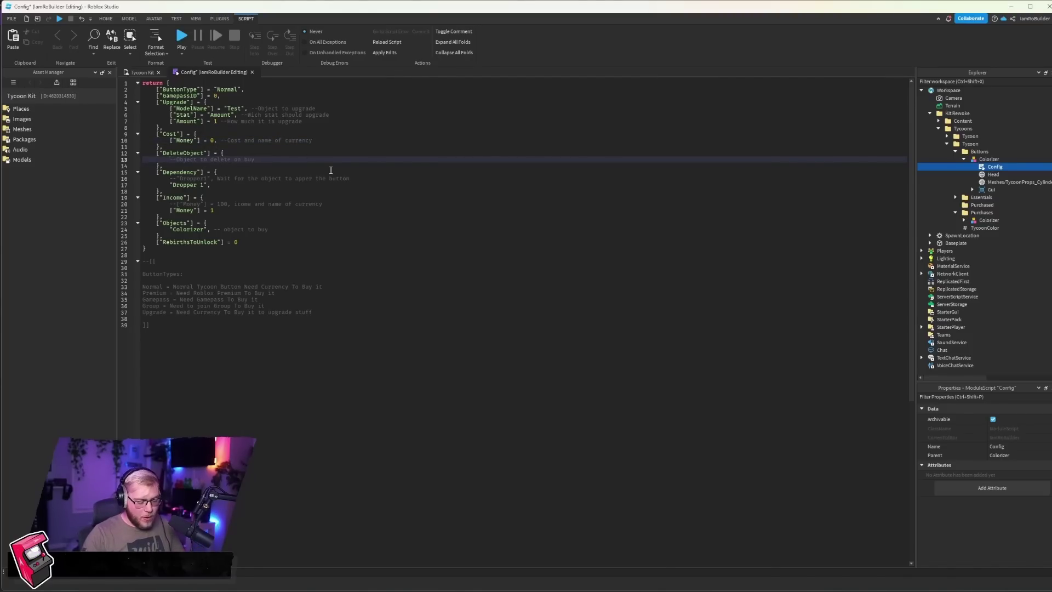
key(Return)
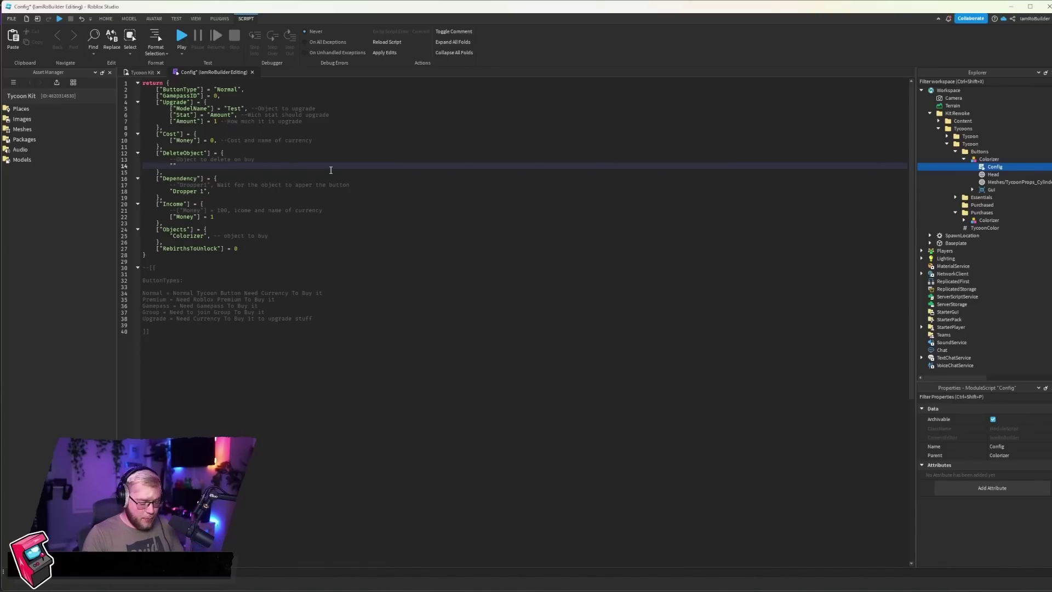
text(wall)
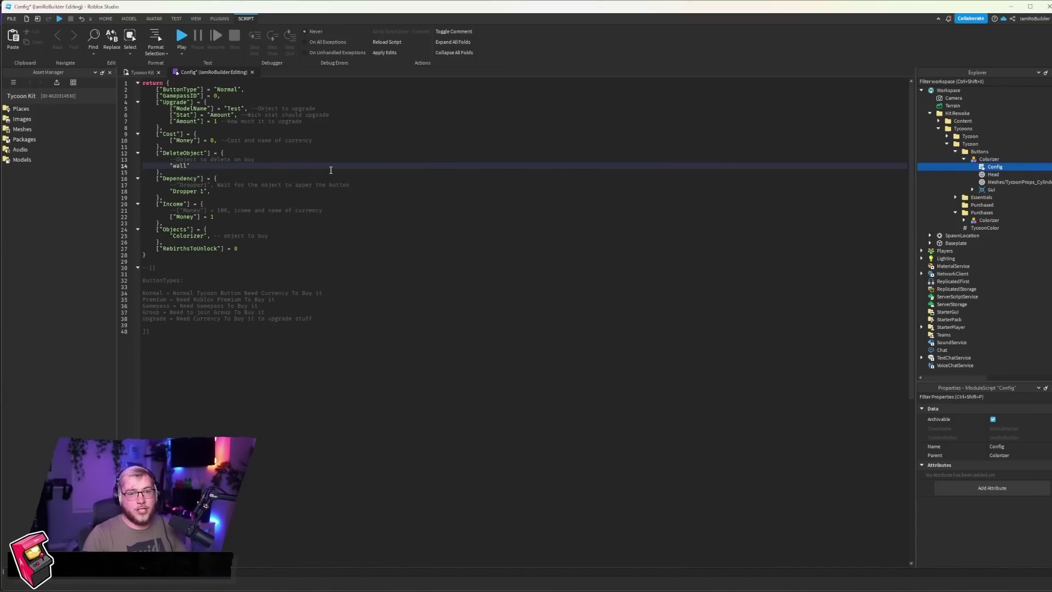
drag(191, 167, 170, 165)
key(BackSpace)
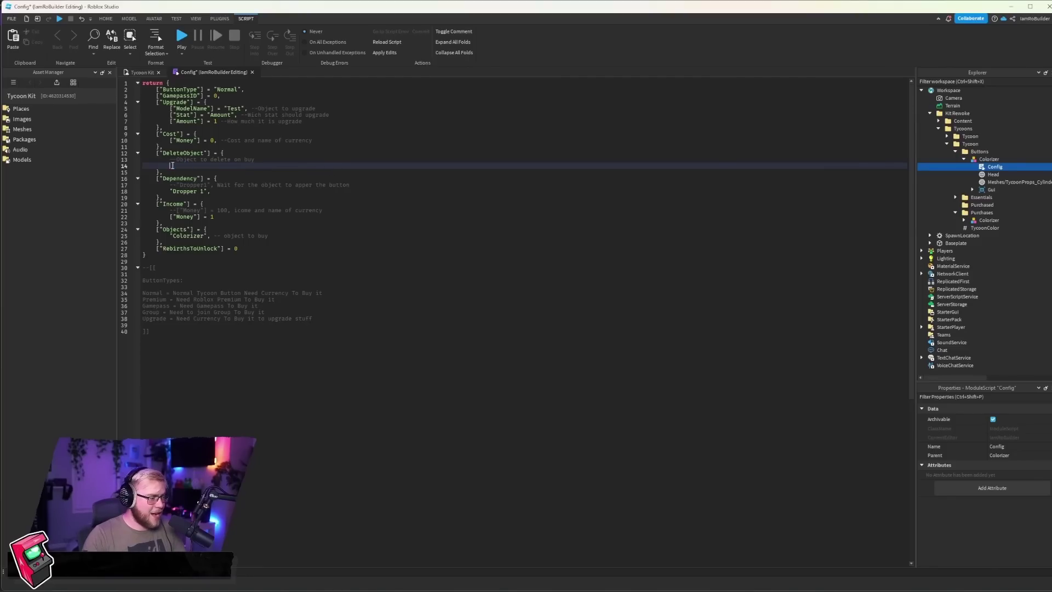
key(BackSpace)
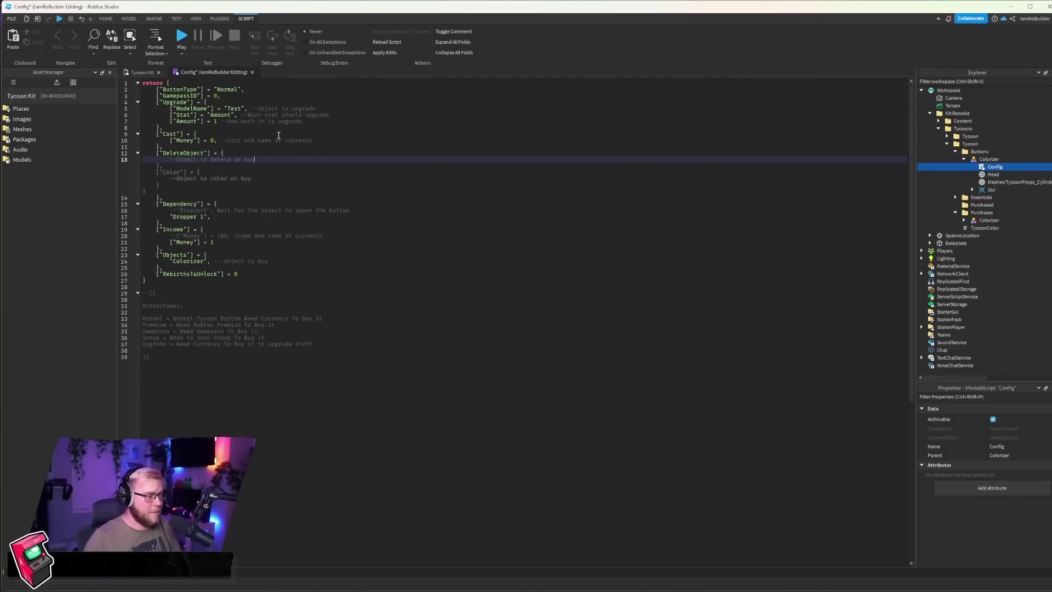
Delete the 'Dropper 1' entry and its comma from Dependency, then close the Config script.
key(Escape)
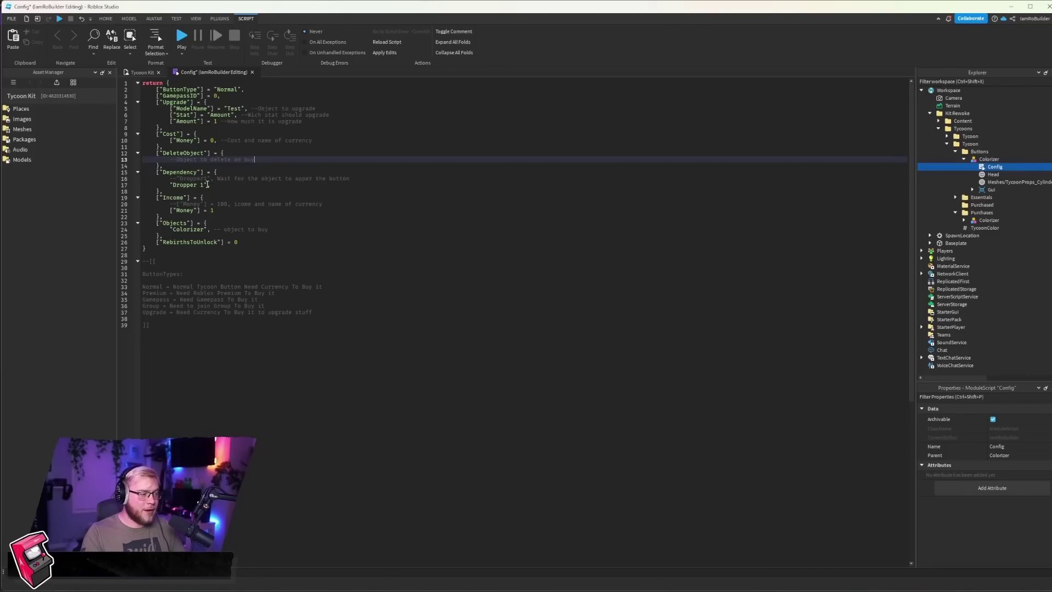
drag(208, 185, 171, 185)
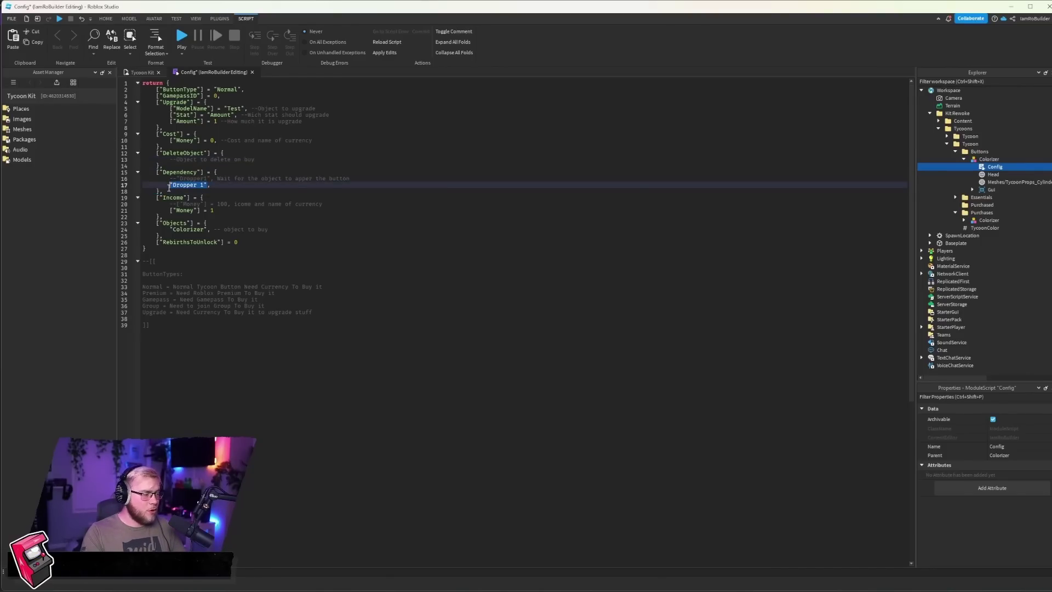
key(BackSpace)
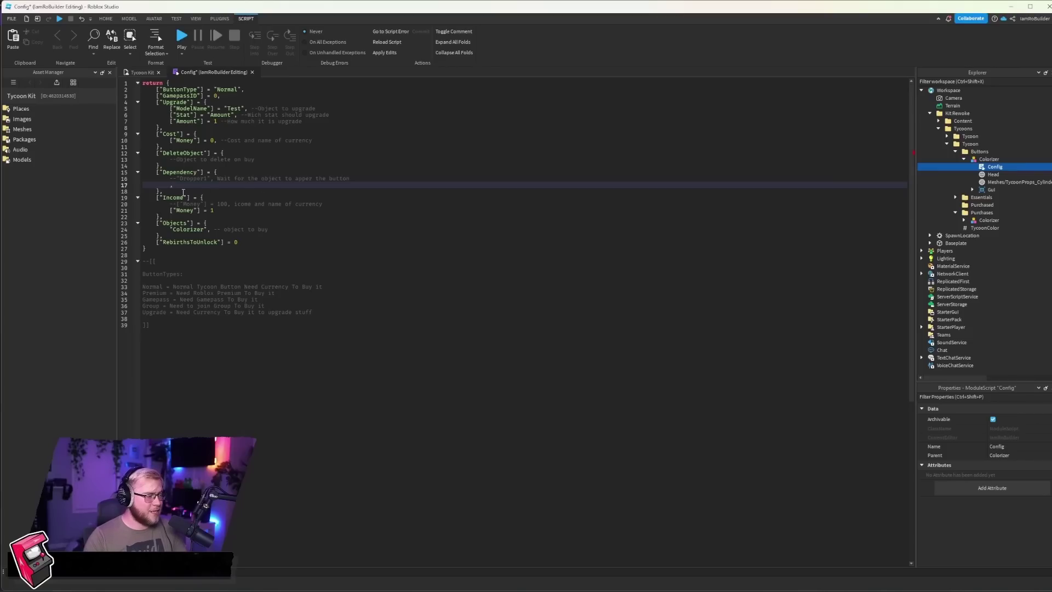
key(BackSpace)
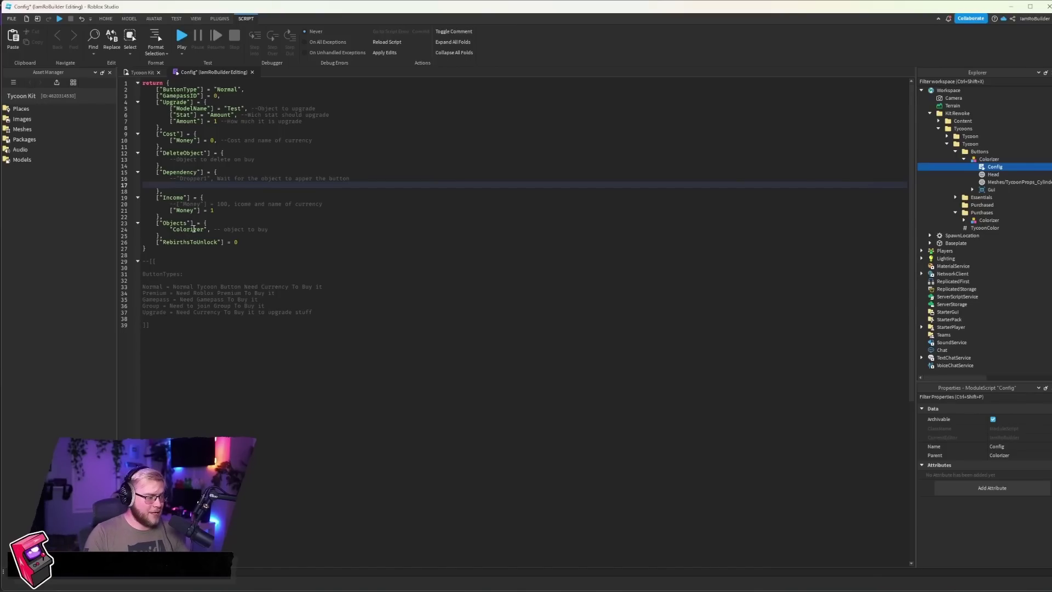
key(ctrl+w)
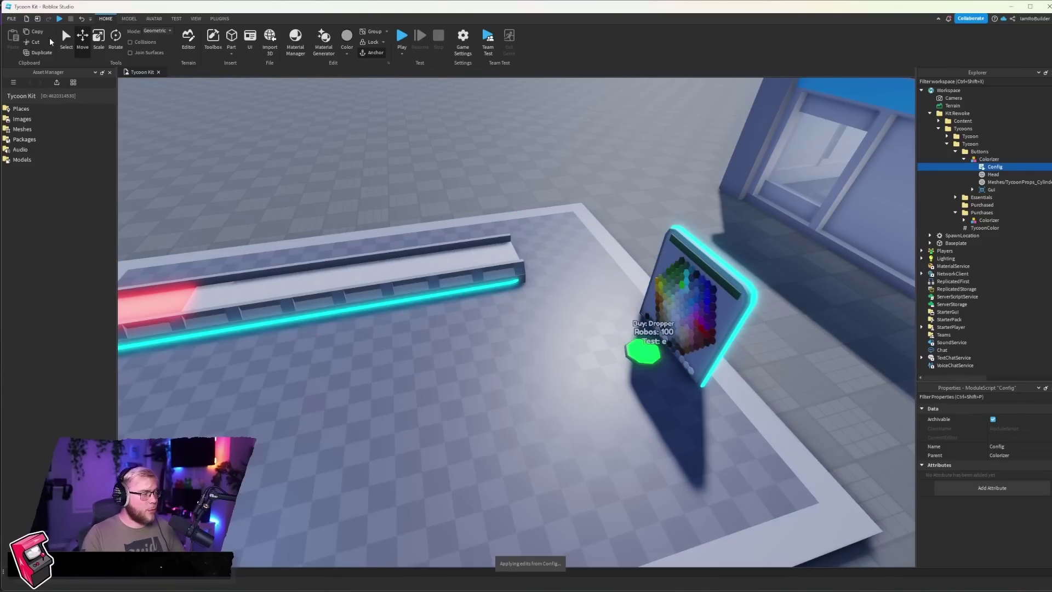
Start a play test, claim the plot, and buy the Colorizer from its pad.
click(59, 19)
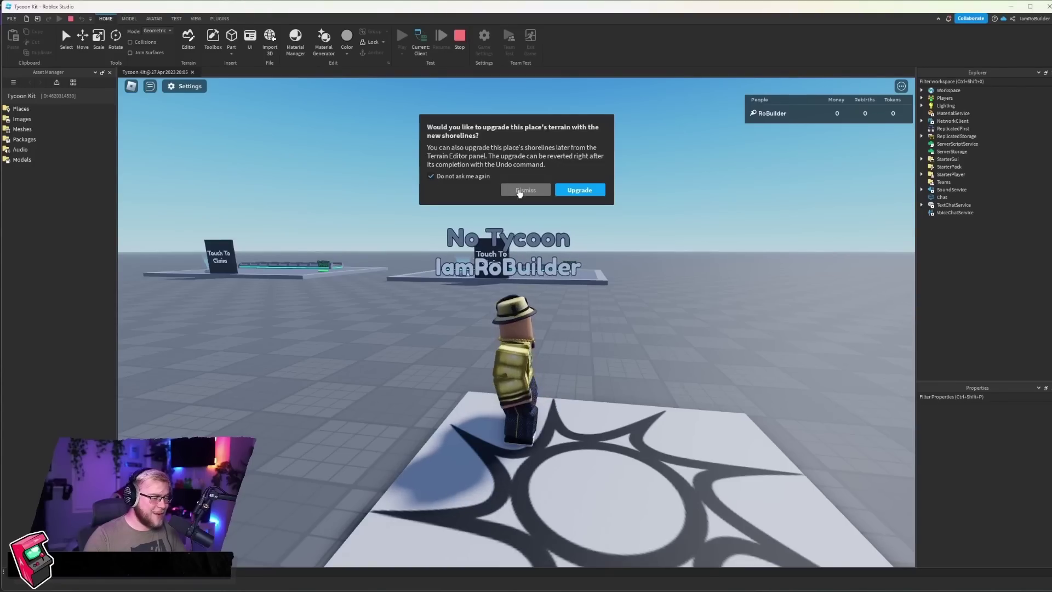
click(525, 190)
scroll(509, 208, down, 5)
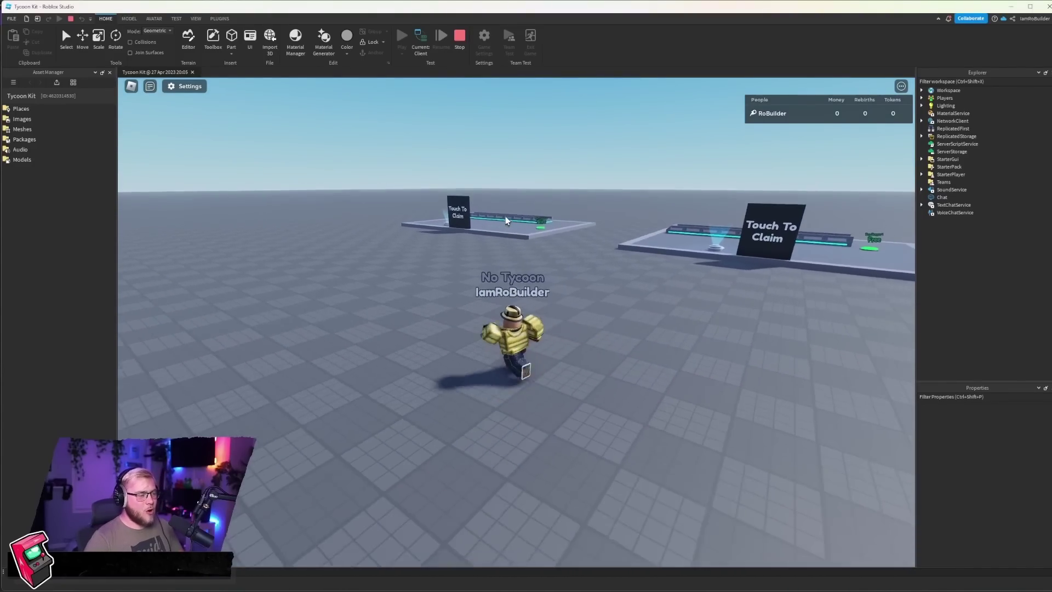
scroll(487, 211, up, 3)
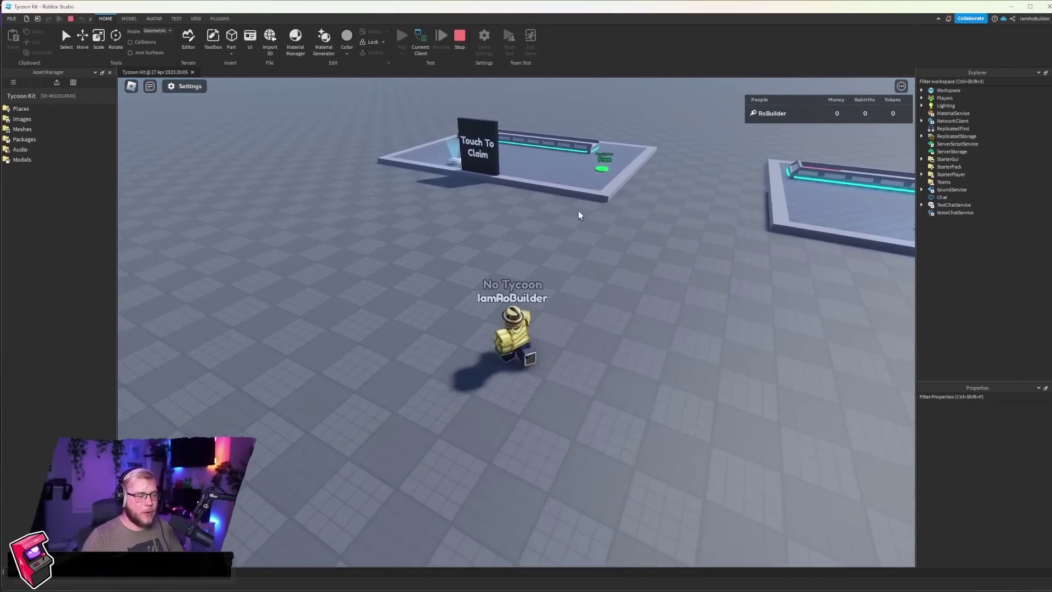
key(w)
scroll(580, 230, up, 3)
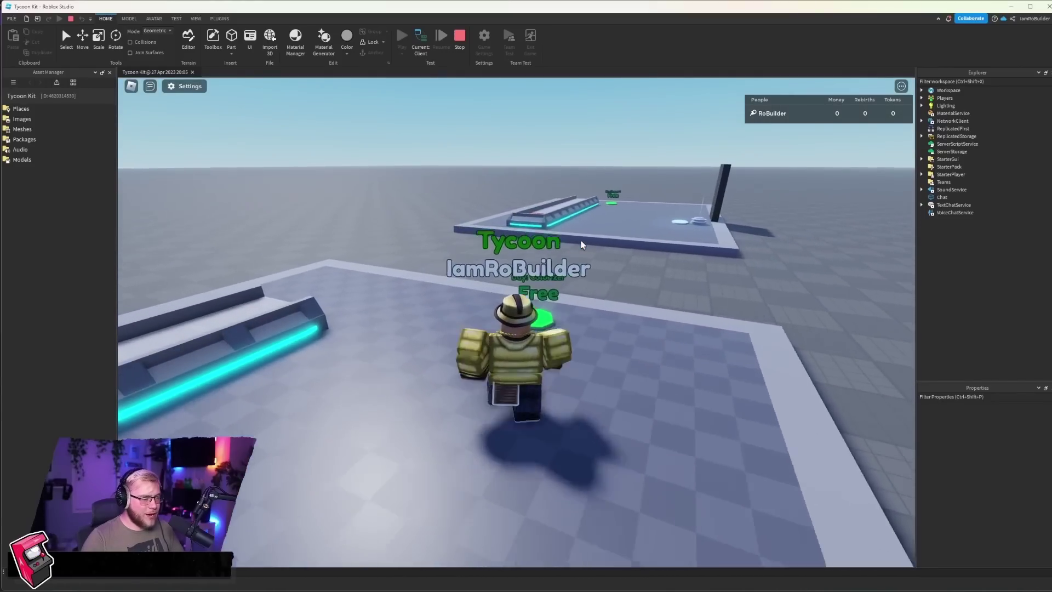
right_drag(581, 245, 719, 391)
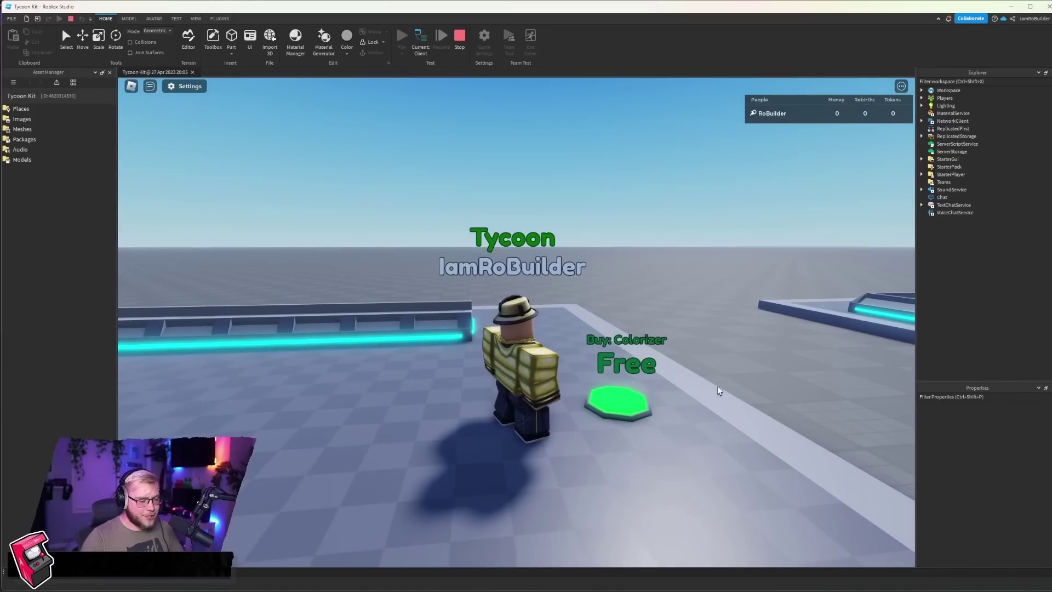
key(d)
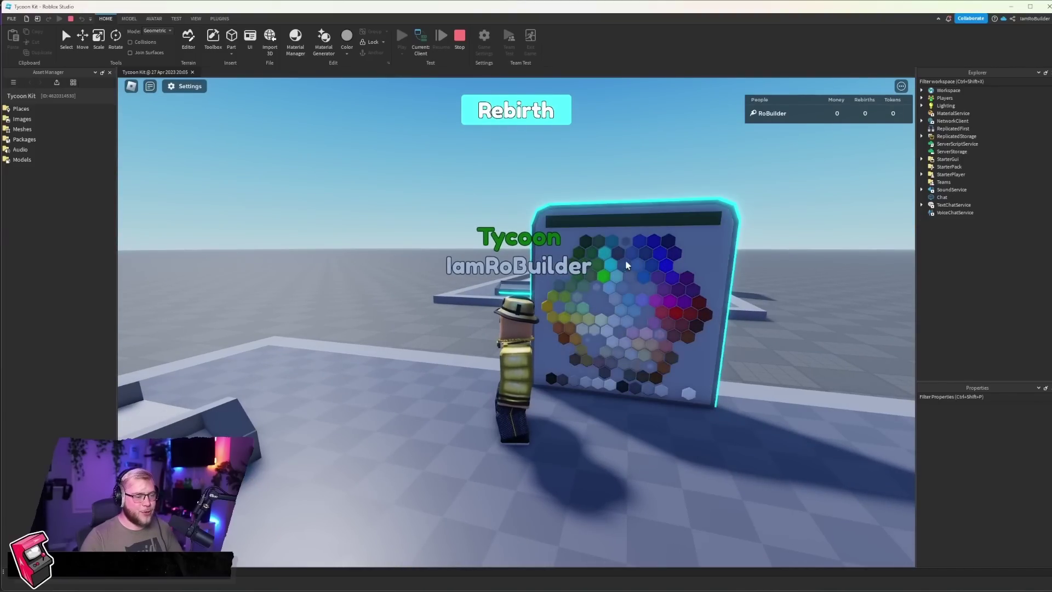
key(s)
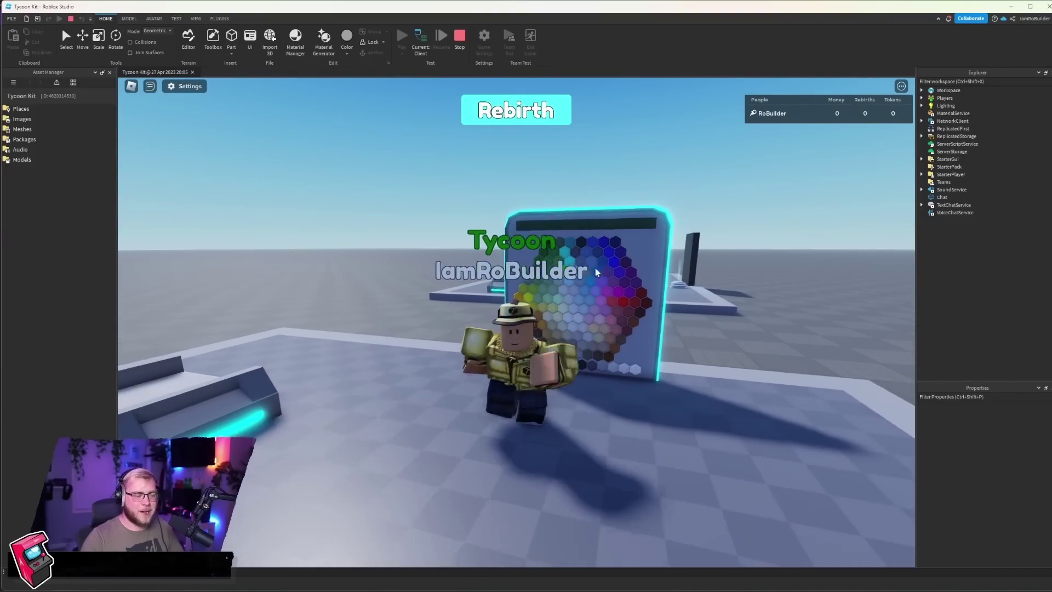
Rebirth twice to reach 2 rebirths and 20 tokens.
click(202, 90)
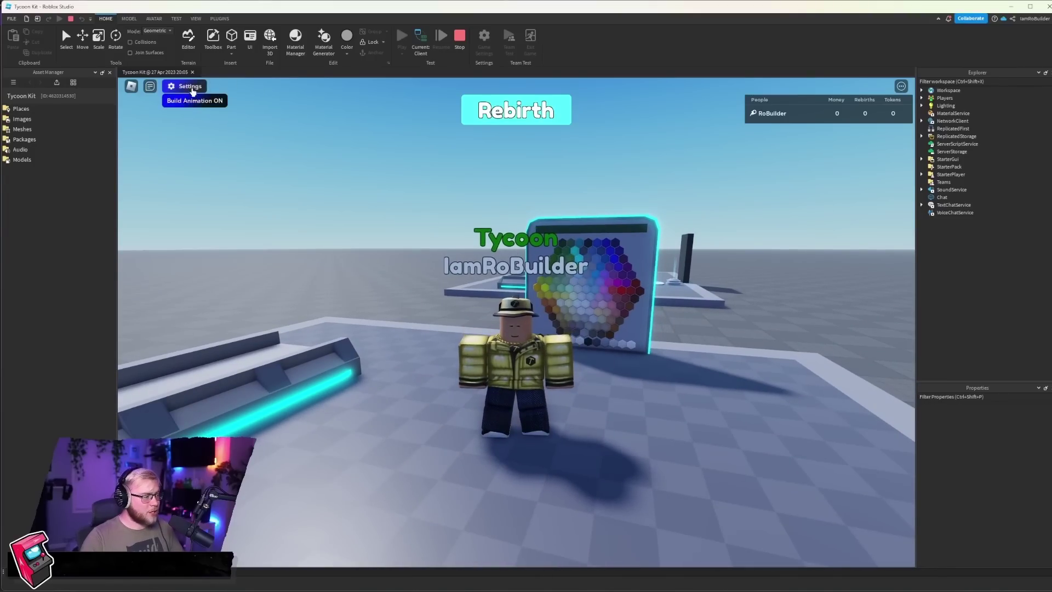
click(187, 88)
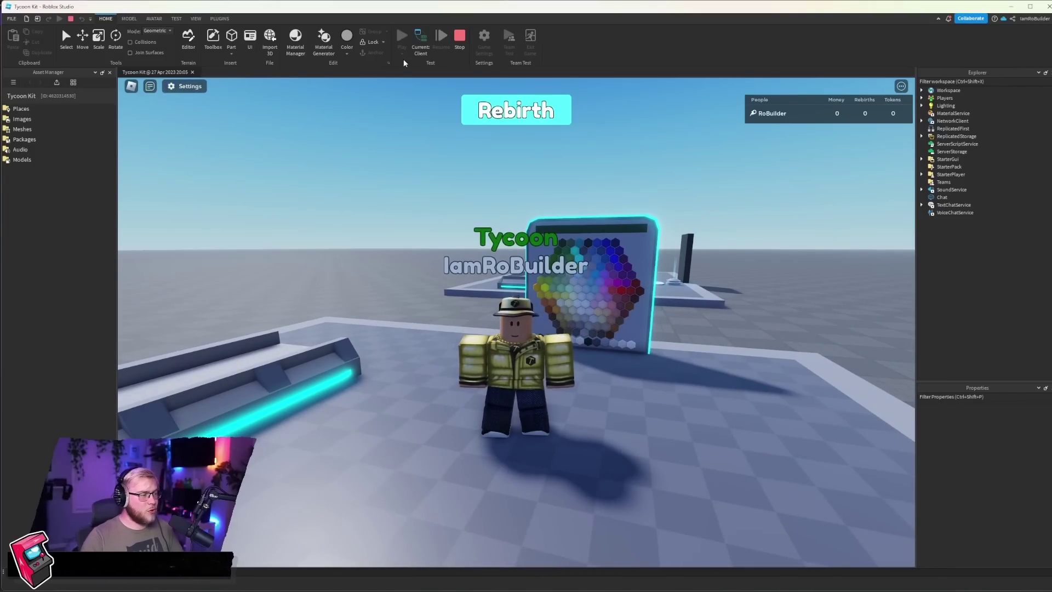
right_drag(438, 198, 520, 204)
scroll(521, 203, down, 5)
key(s)
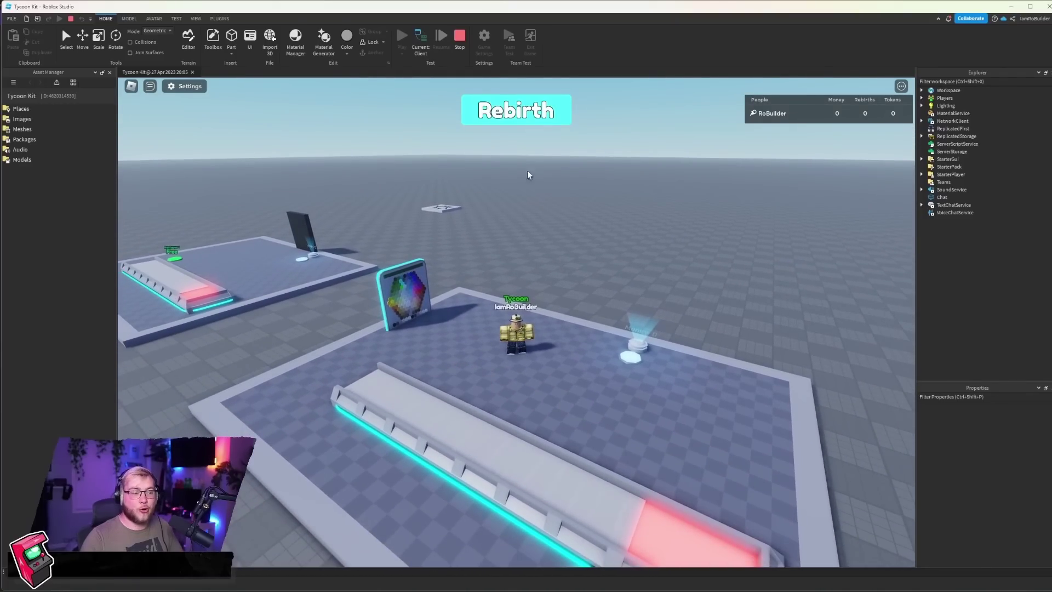
click(521, 115)
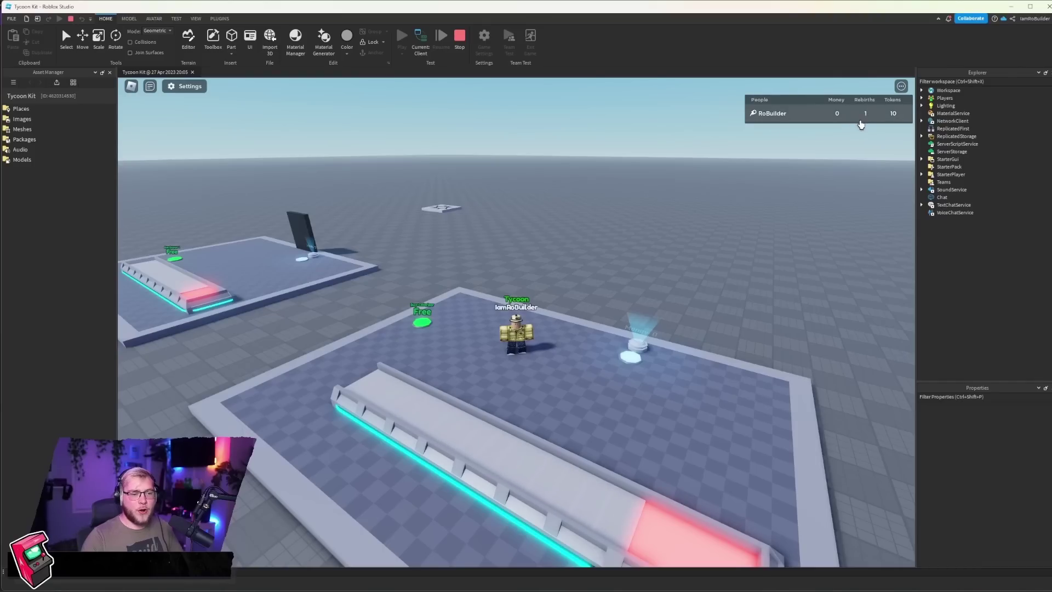
key(w)
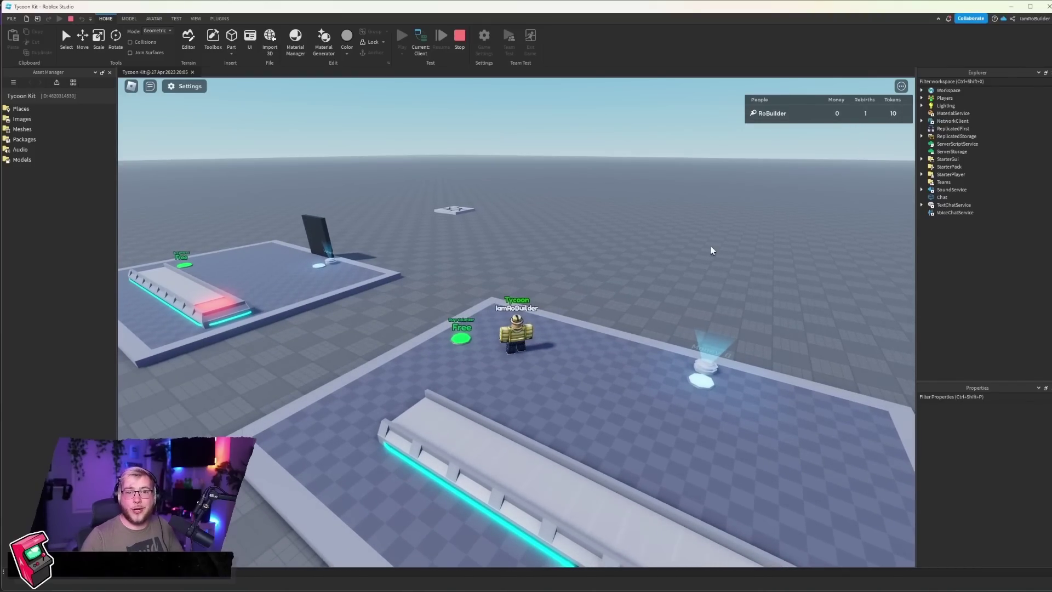
right_drag(646, 281, 648, 282)
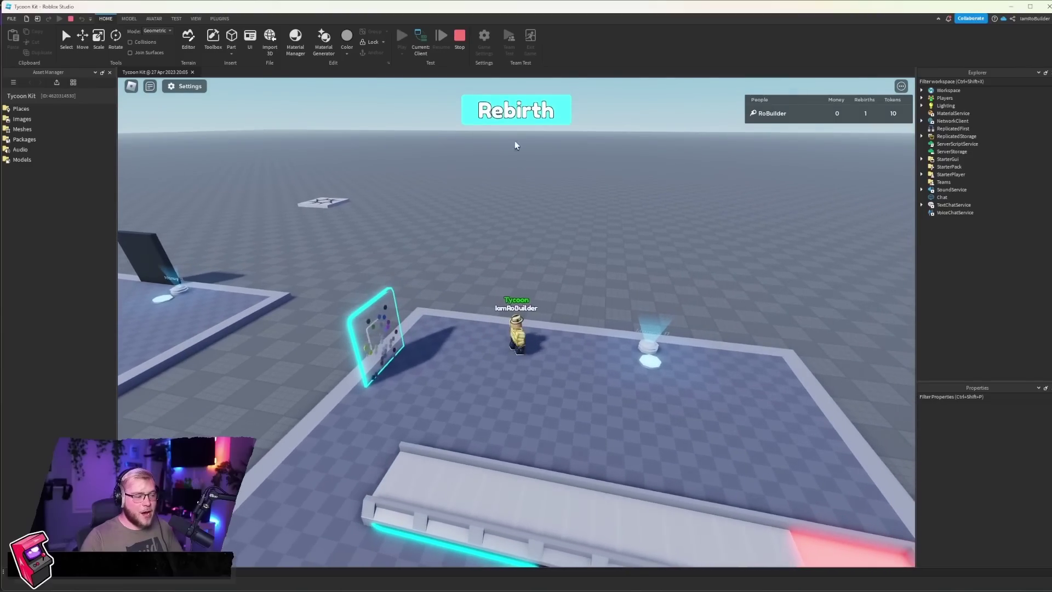
click(518, 111)
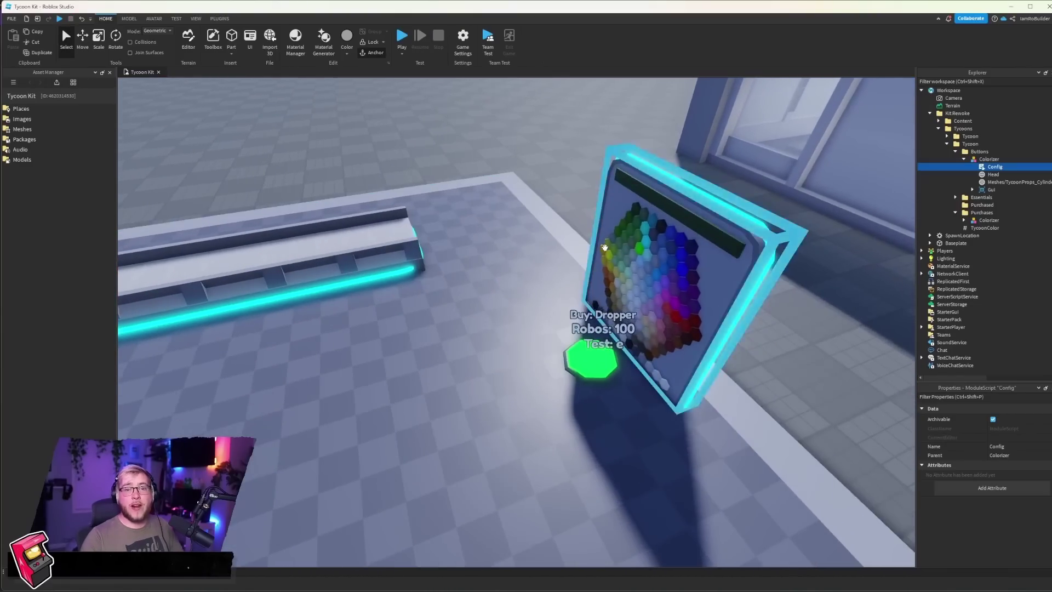
right_drag(605, 247, 609, 309)
Duplicate the Colorizer buy button and move the copy off to the left.
click(609, 308)
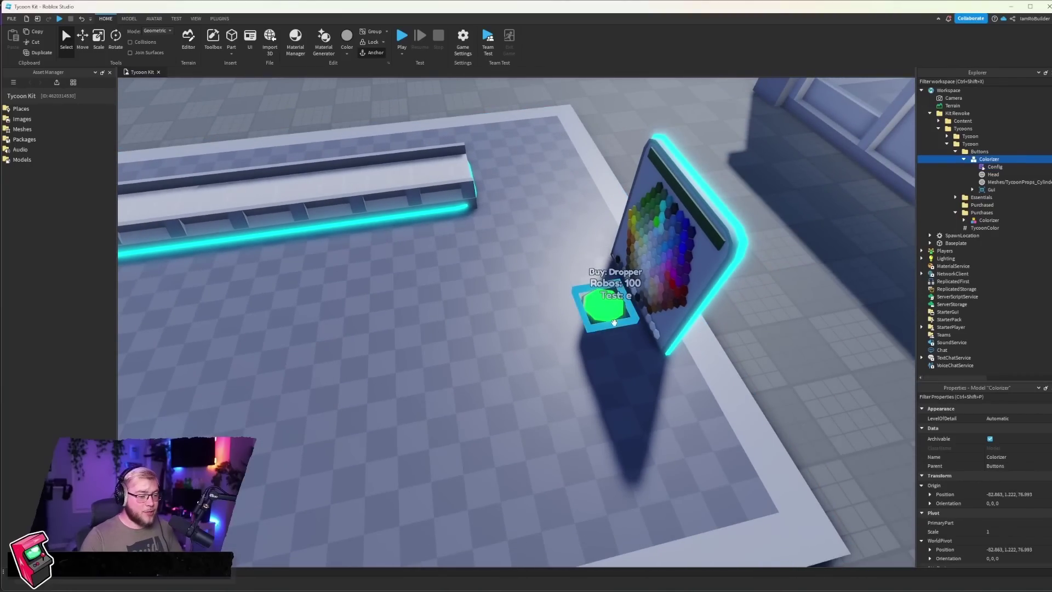
key(ctrl+d)
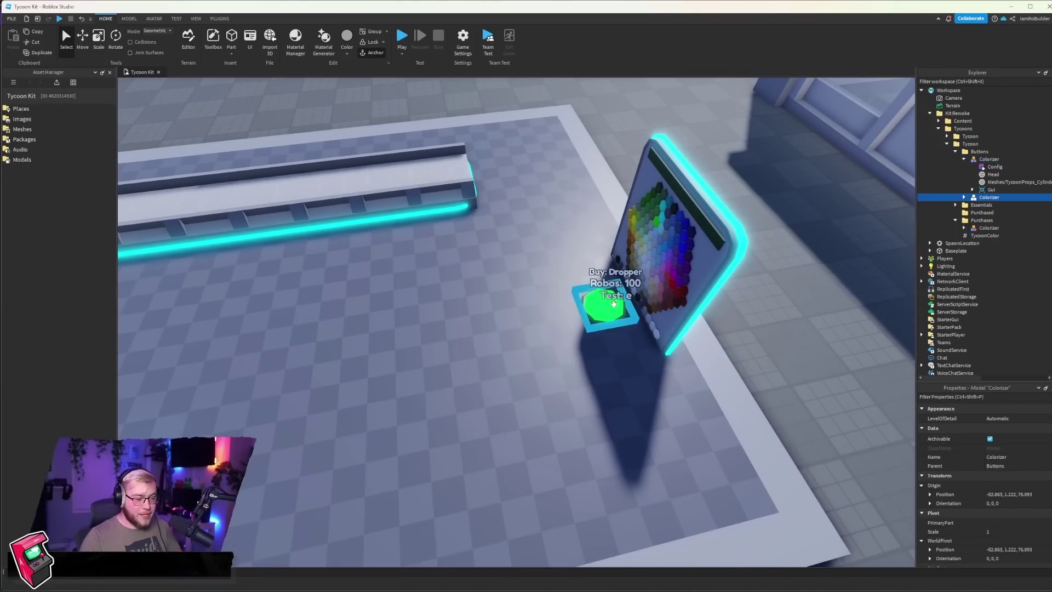
drag(613, 303, 462, 300)
scroll(462, 300, down, 5)
scroll(463, 302, up, 3)
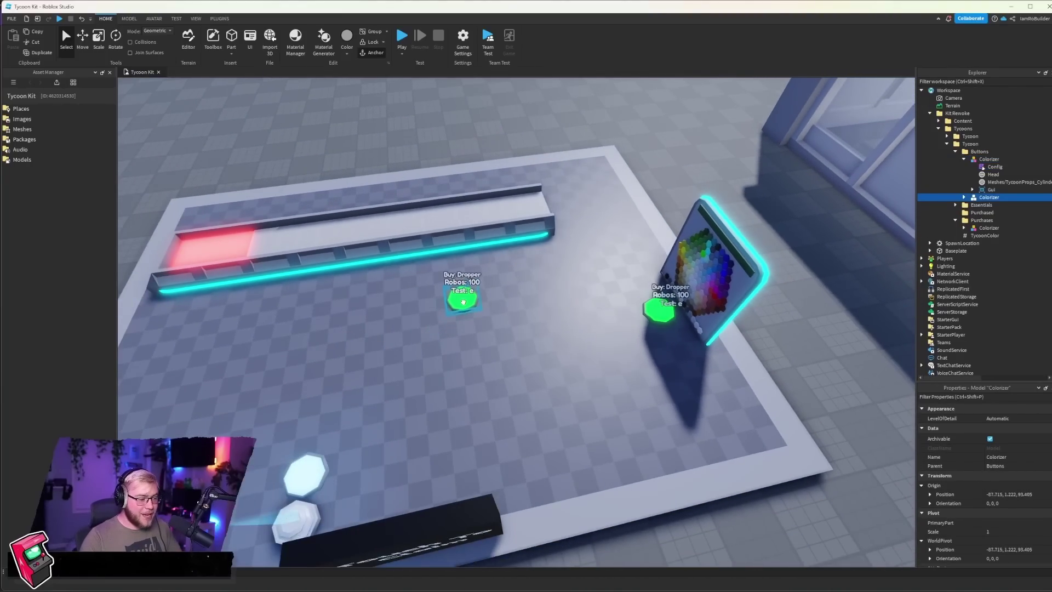
key(f)
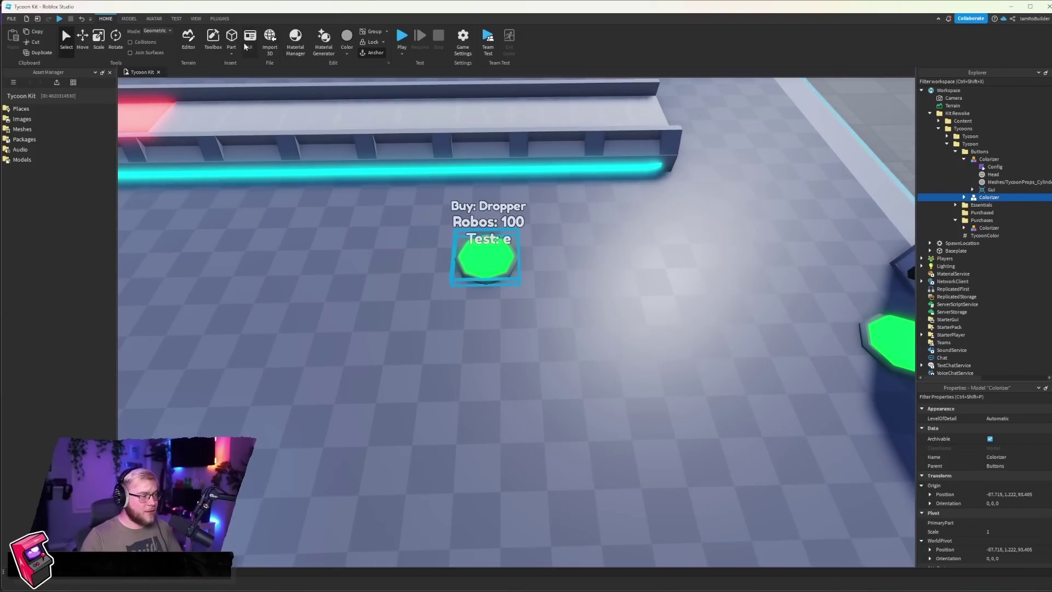
Insert a grey part beside the pad, move it into Purchases, and group it as model 'part'.
click(231, 38)
drag(523, 327, 387, 264)
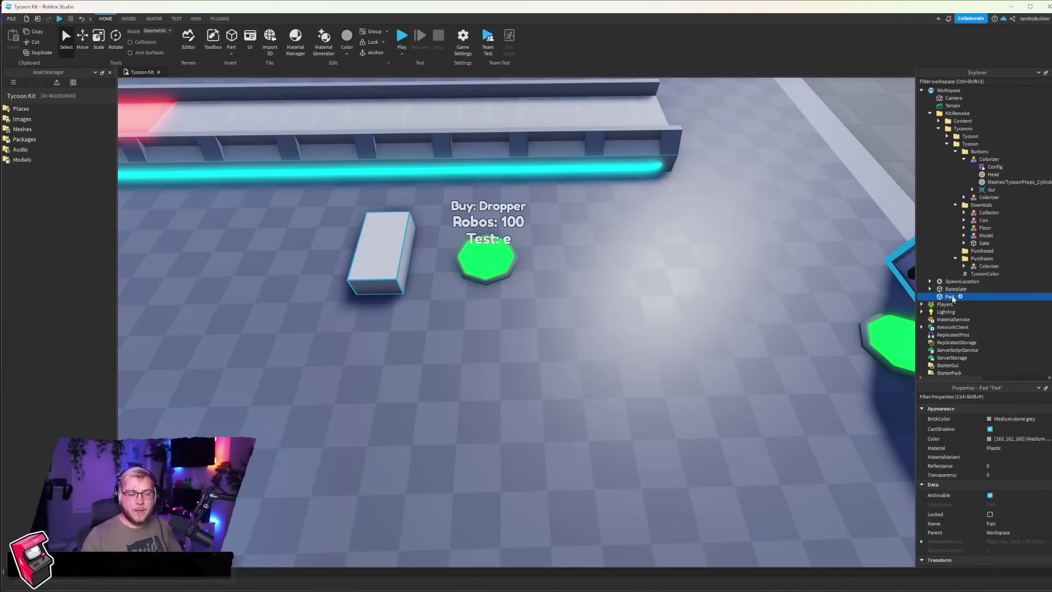
drag(948, 297, 992, 259)
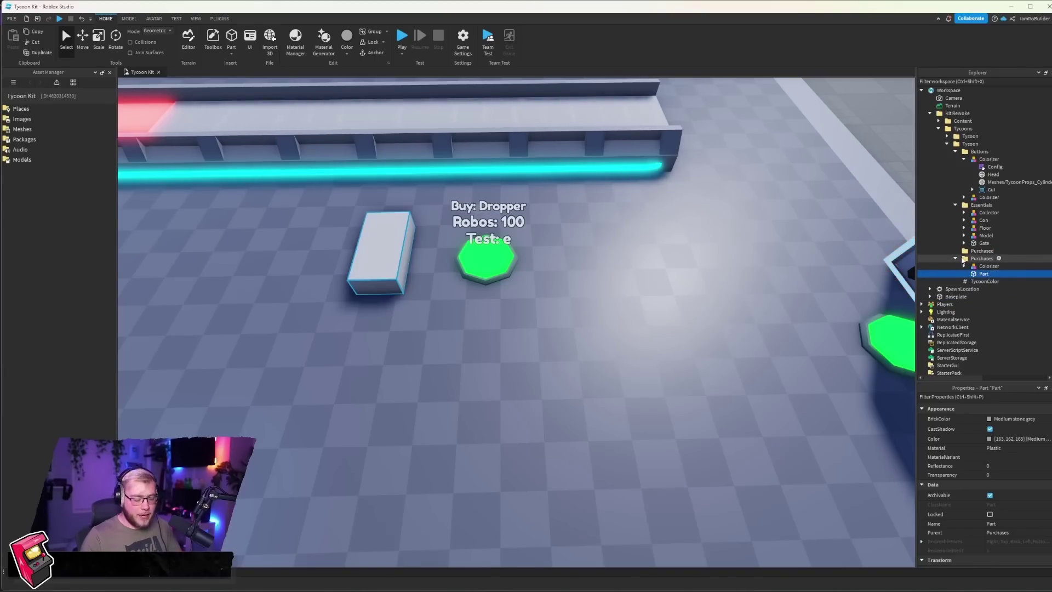
key(ctrl+g)
click(998, 458)
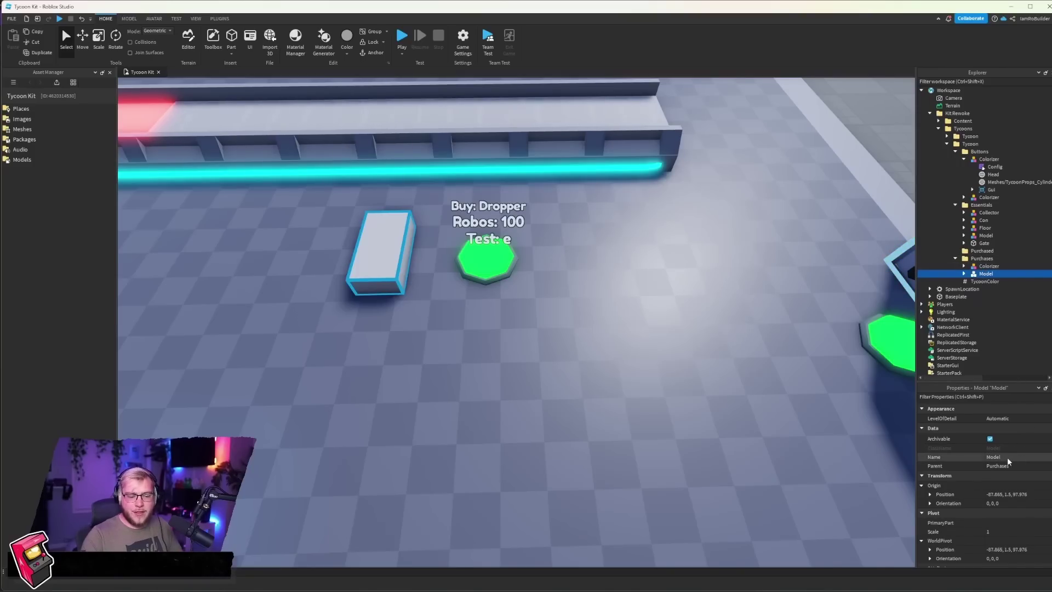
key(Return)
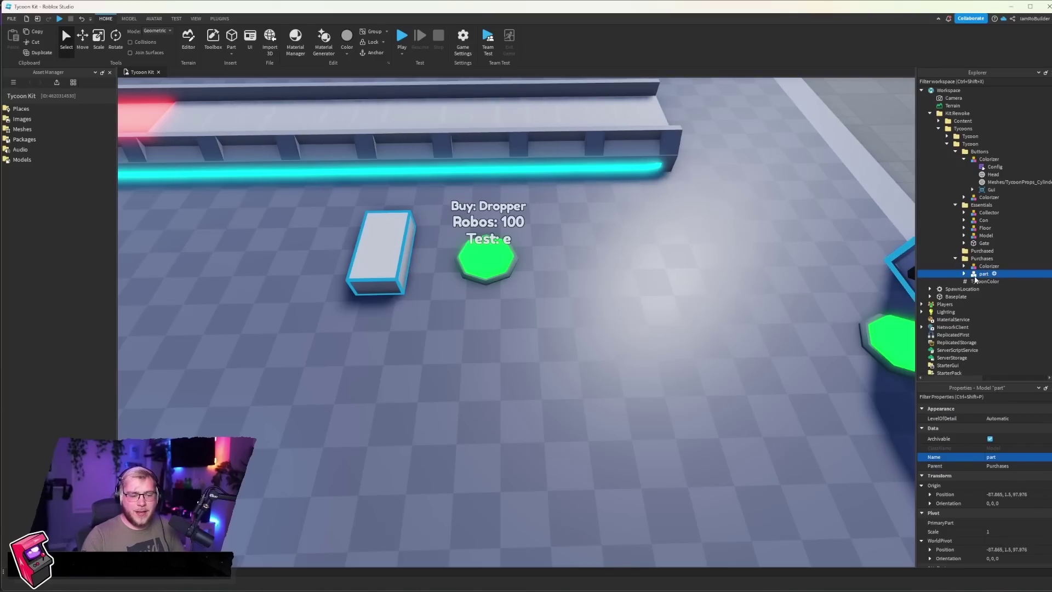
click(486, 261)
Rename the duplicated button to 'part'.
key(f)
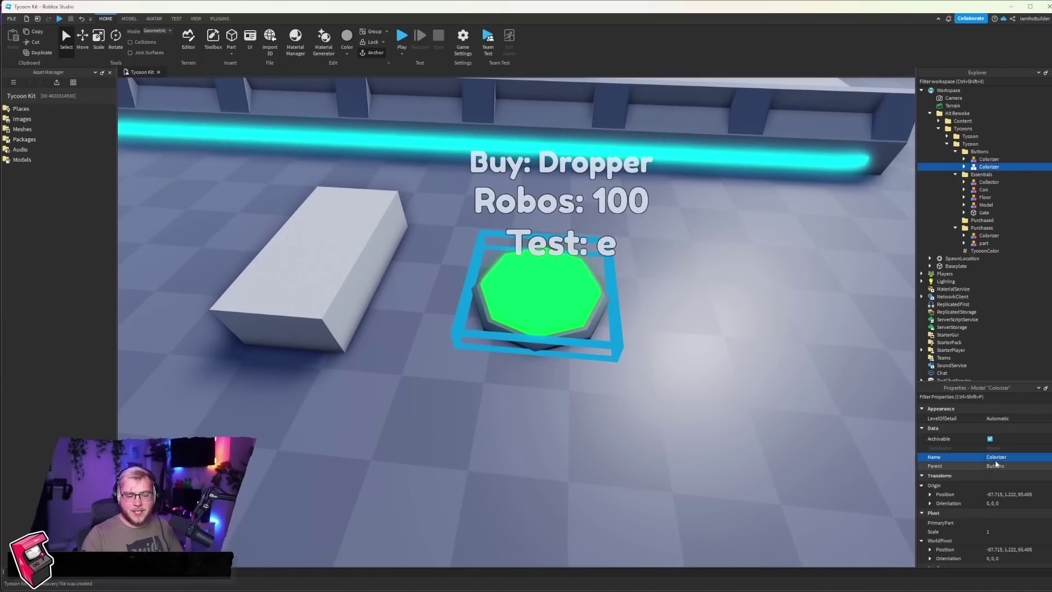
click(995, 457)
text(part)
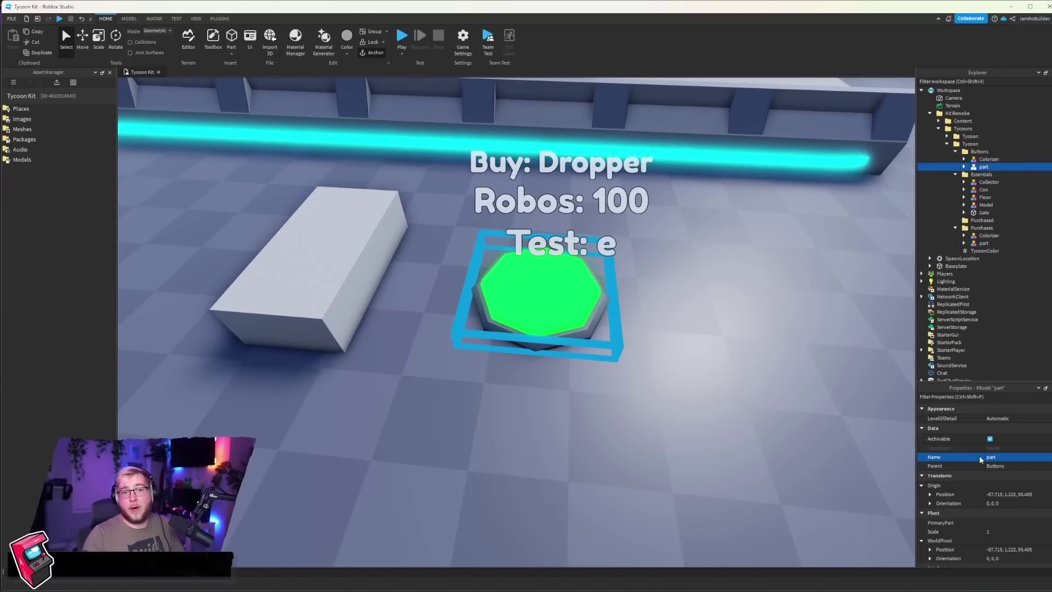
key(Return)
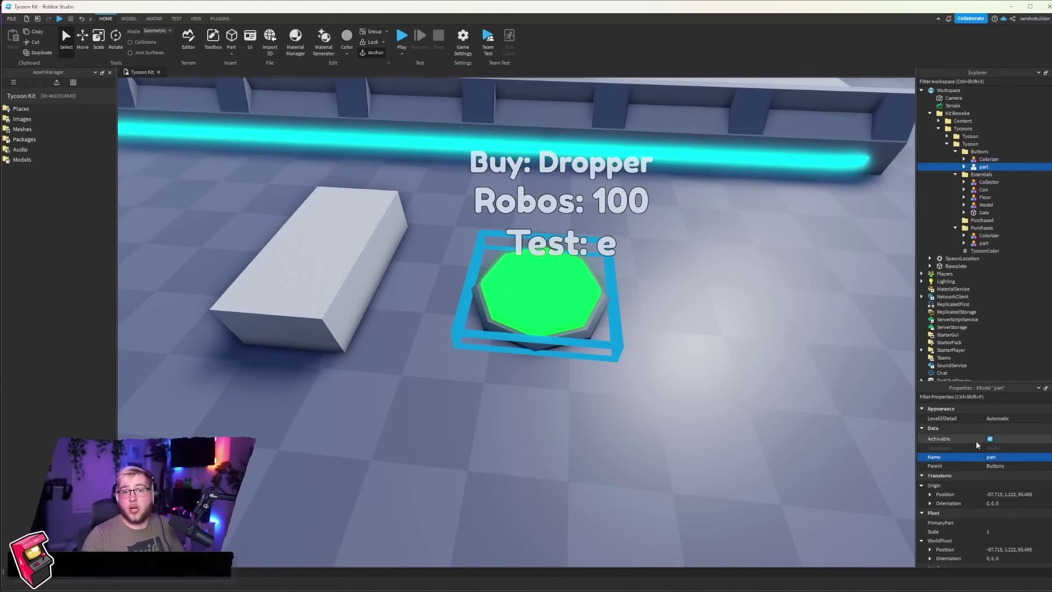
In the part button's Config, add 'Colorizer' as its dependency and change the object to 'part'.
click(963, 166)
double_click(994, 174)
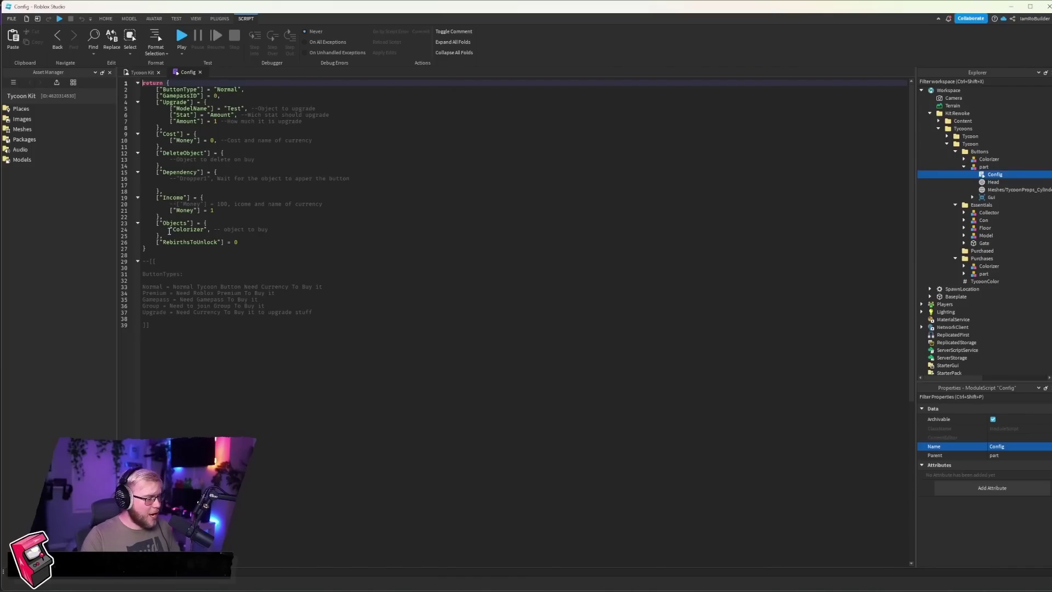
drag(169, 230, 207, 230)
key(ctrl+c)
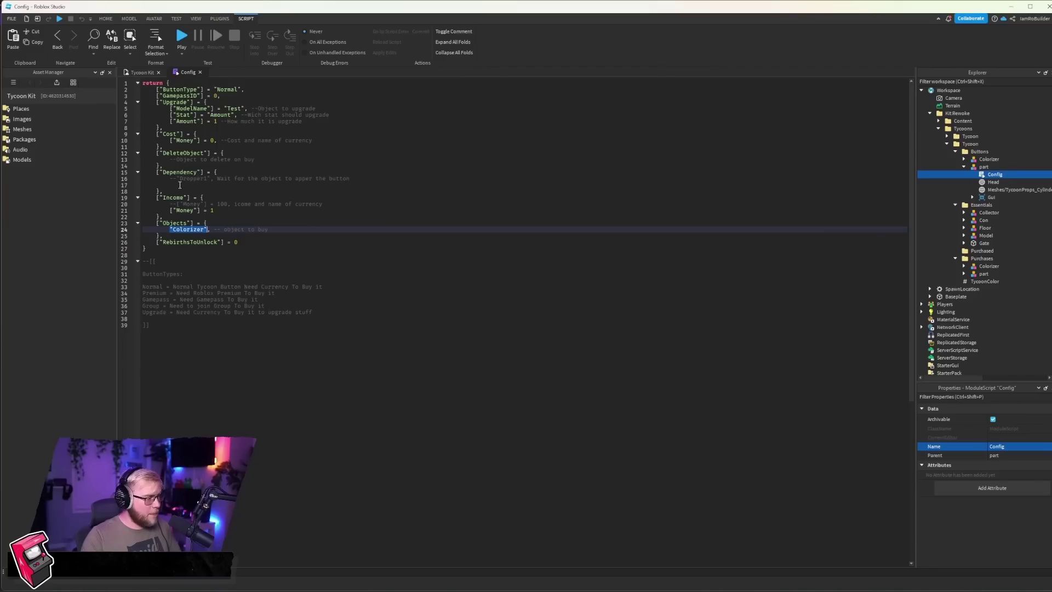
click(170, 184)
key(ctrl+v)
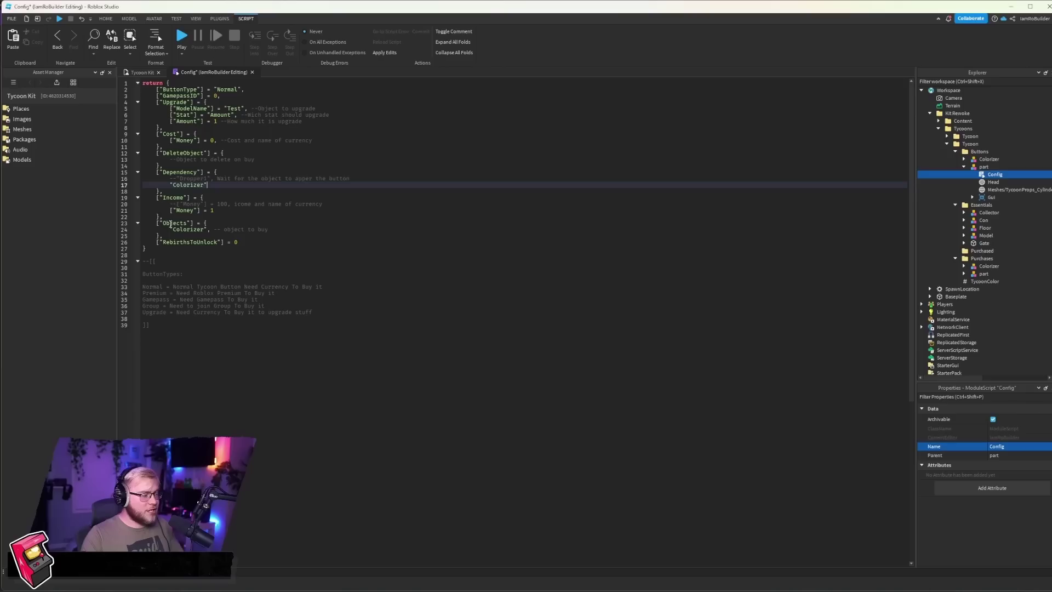
drag(201, 229, 173, 229)
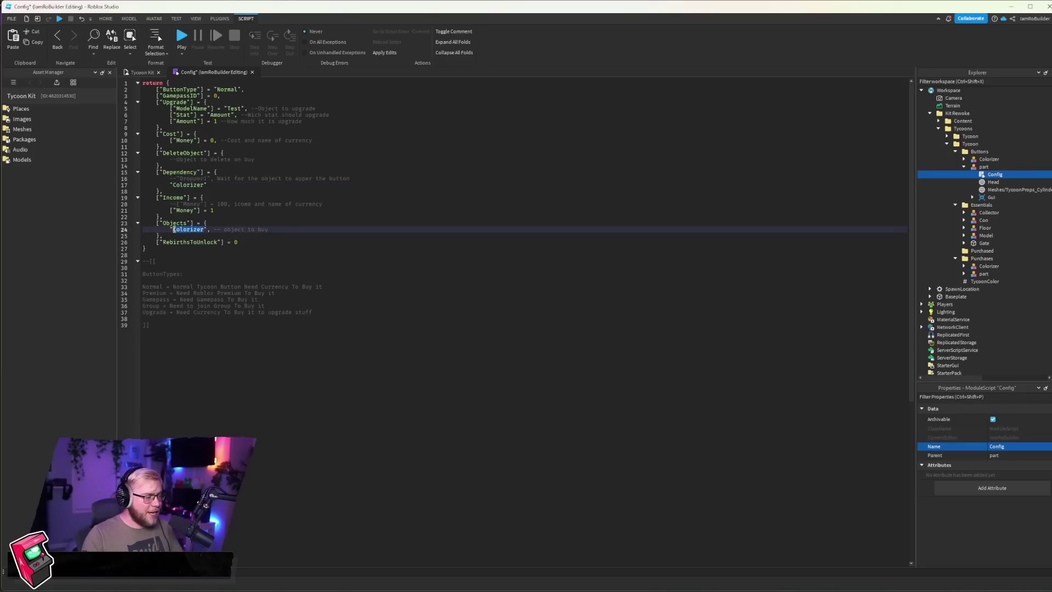
text(part)
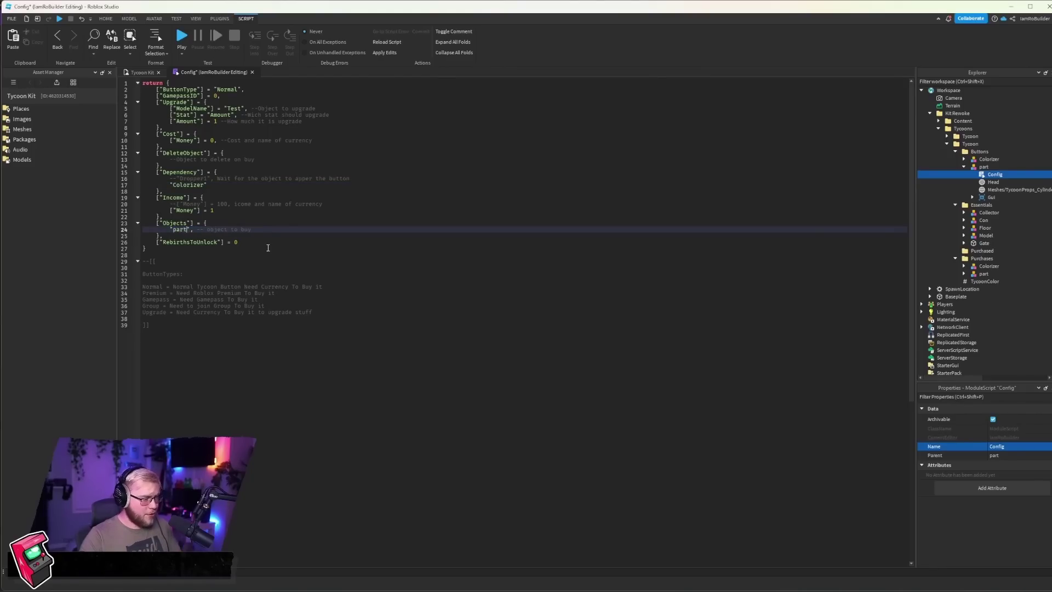
Close the Config script and start a play test.
click(252, 72)
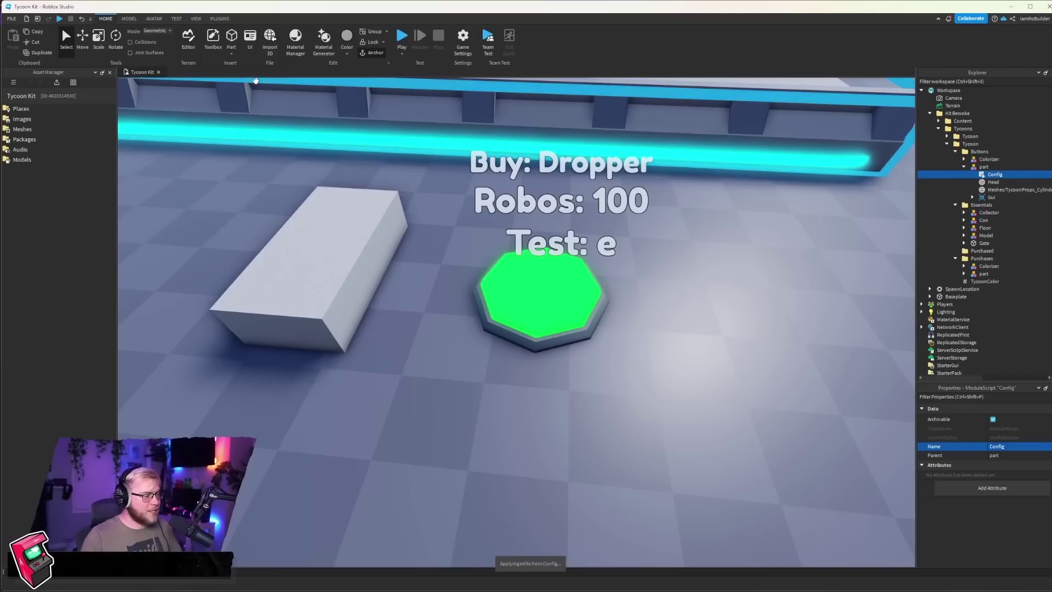
scroll(422, 322, down, 5)
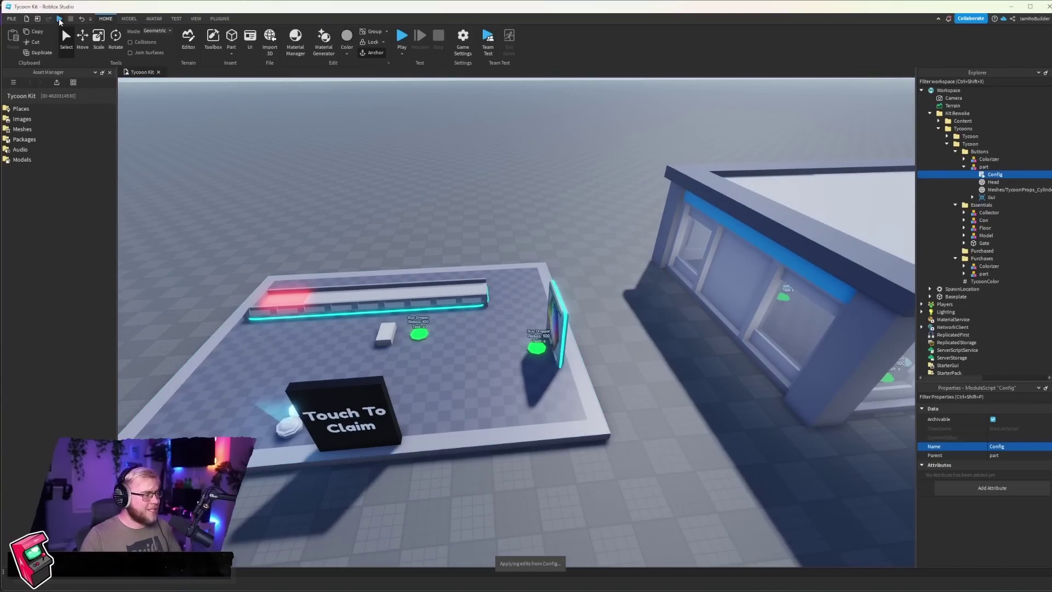
click(58, 18)
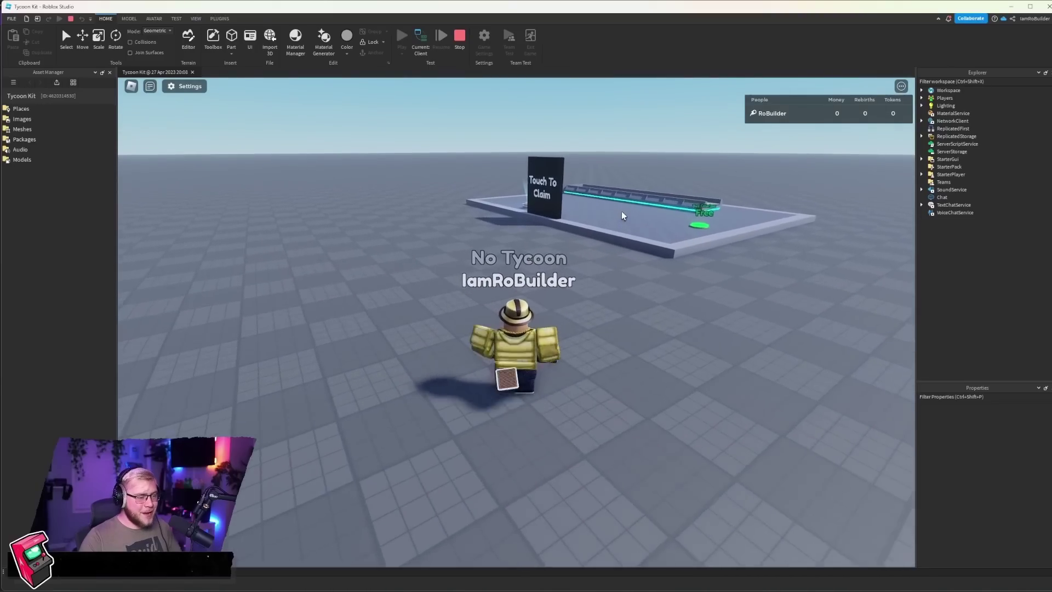
Claim the tycoon, then step on the Colorizer and part pads to buy them.
key(w)
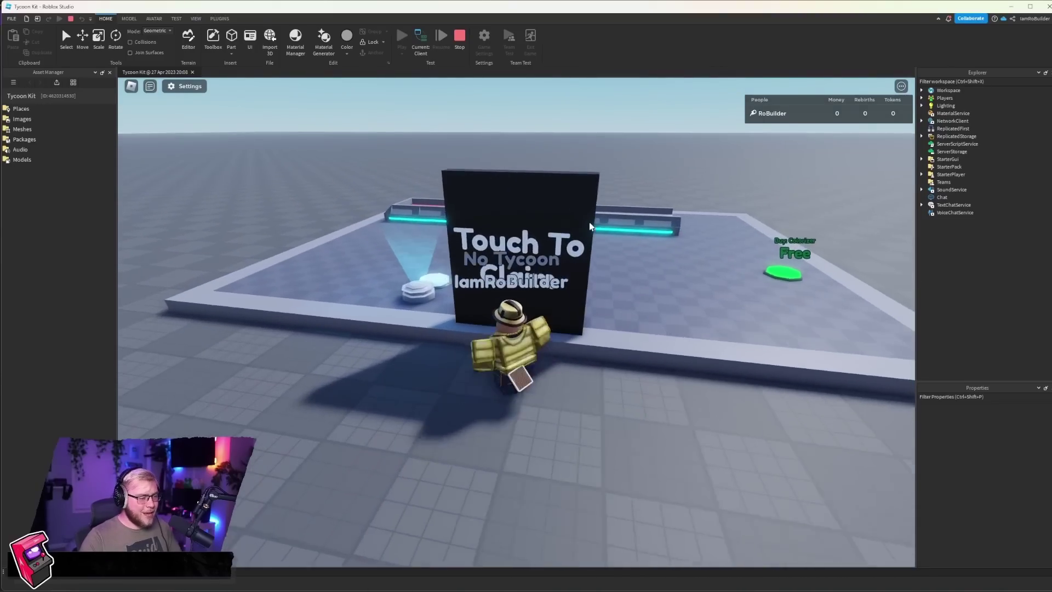
key(d)
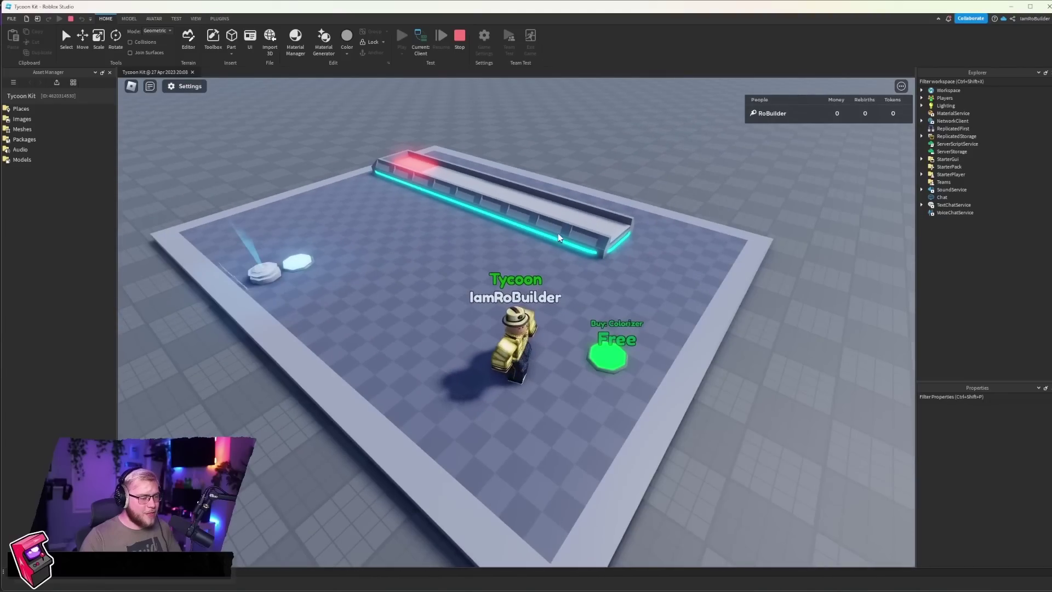
key(d)
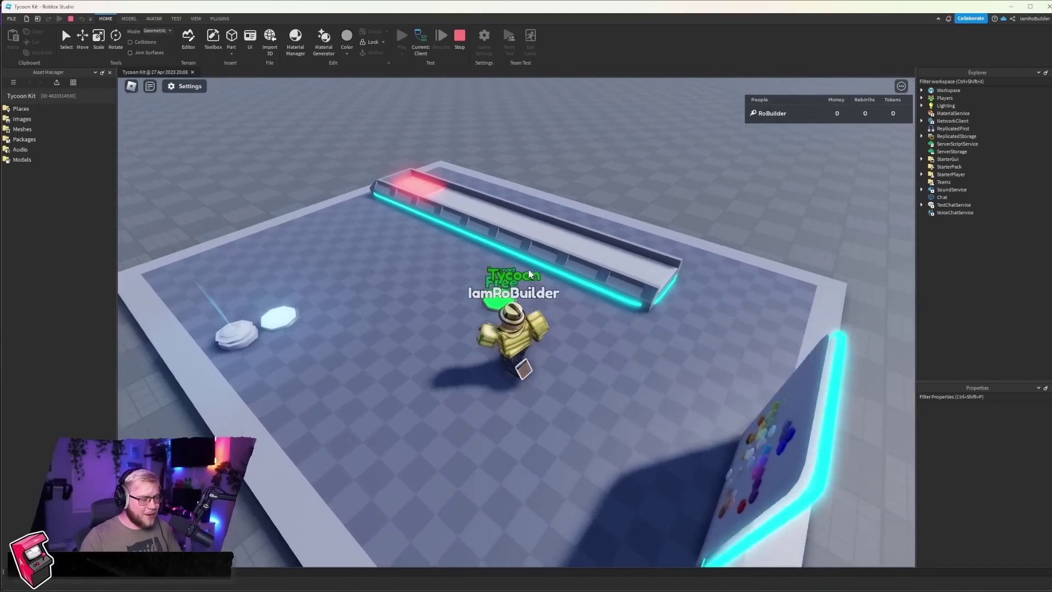
key(a)
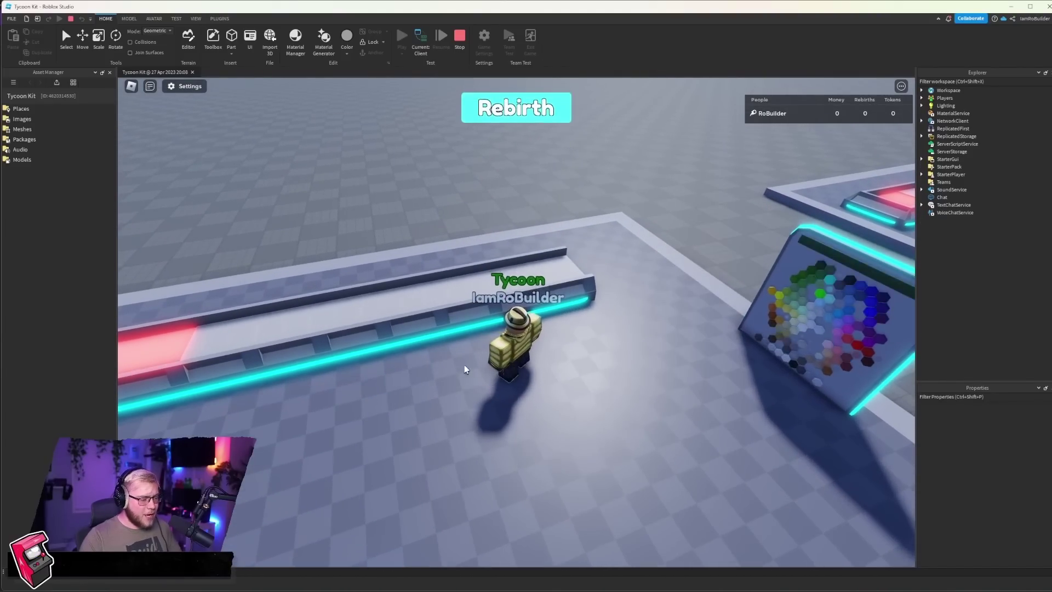
Look around the tycoon base, then stop the play test.
key(d)
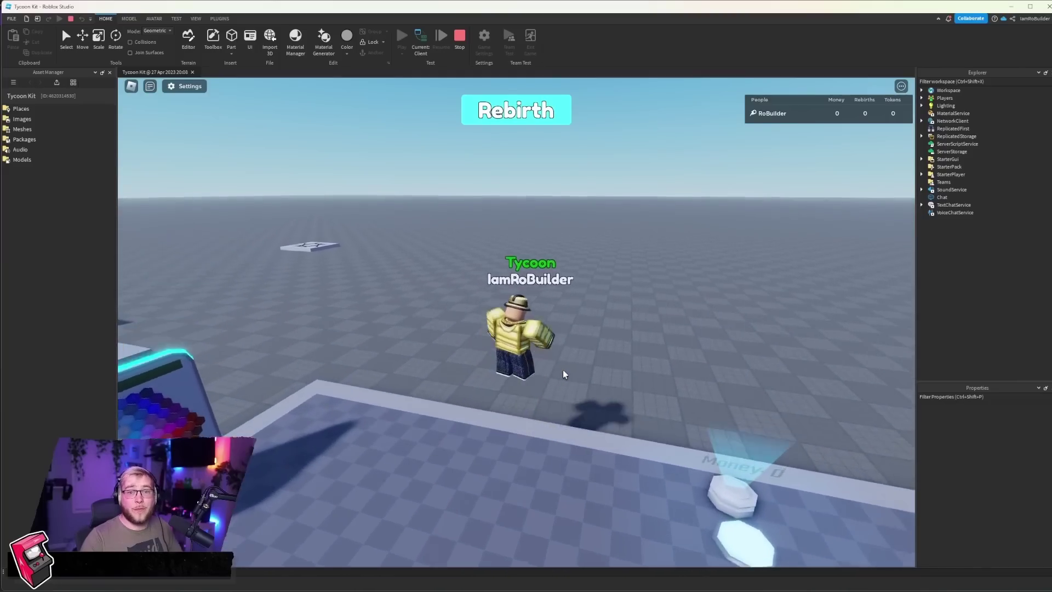
key(a)
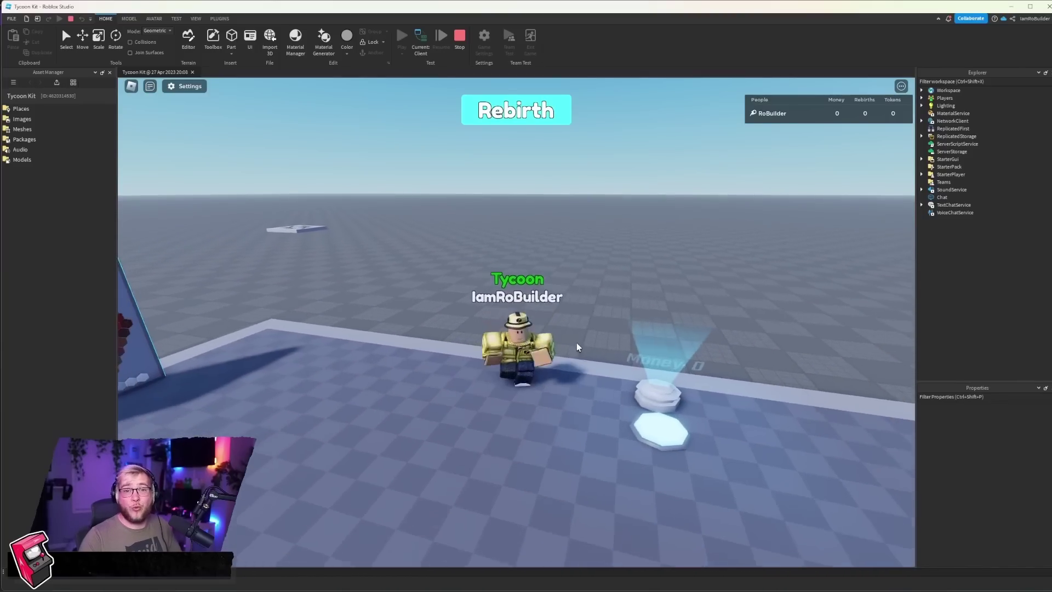
click(457, 36)
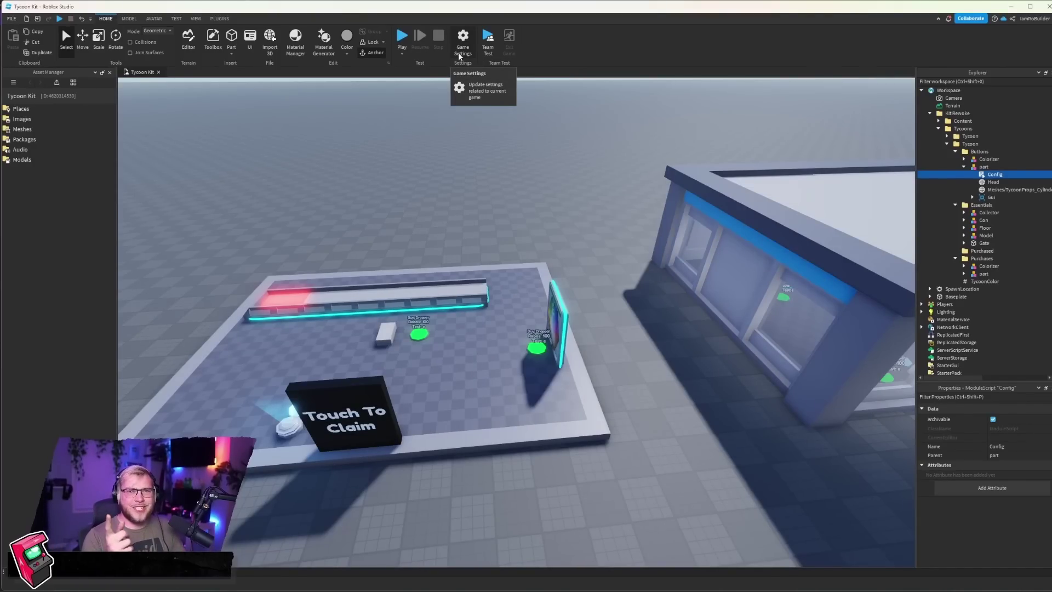
Delete the extra Tycoon copies, leaving one, and expand it to show its Essentials folder.
double_click(969, 144)
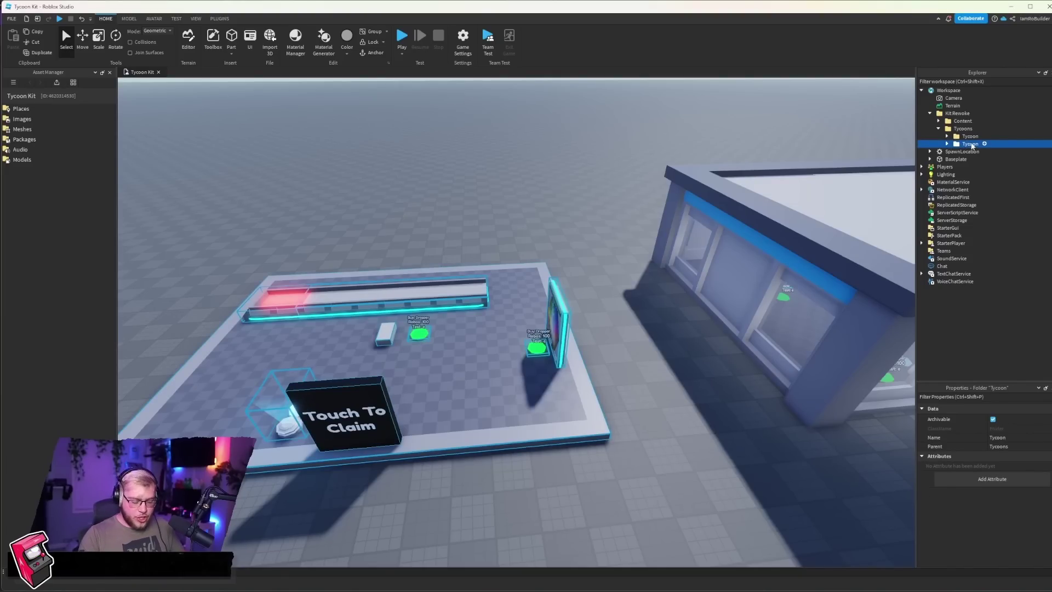
key(Delete)
click(970, 136)
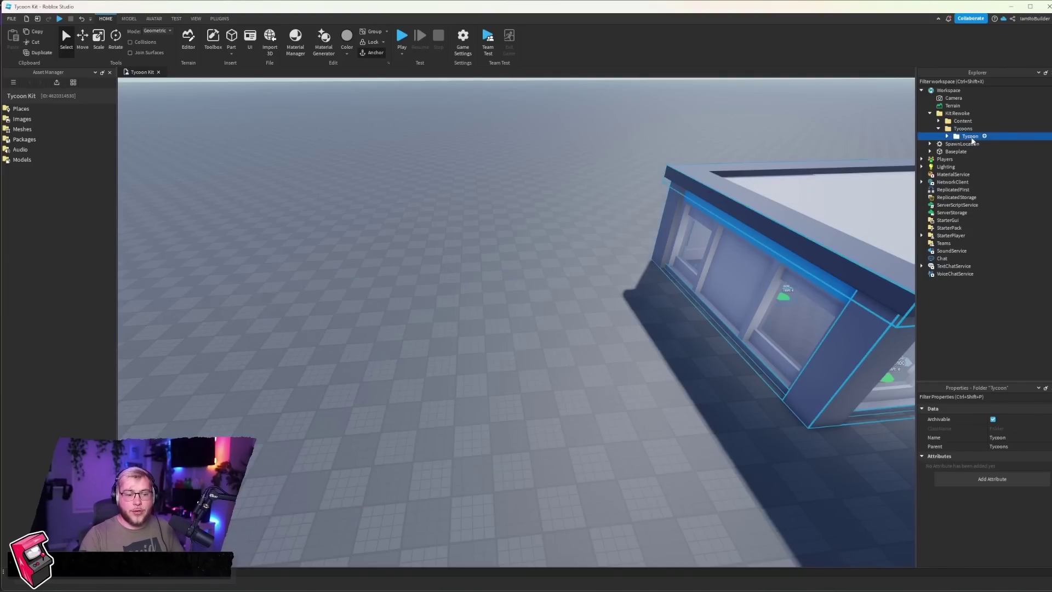
key(ctrl+d)
key(ctrl+d)
key(ctrl+d)
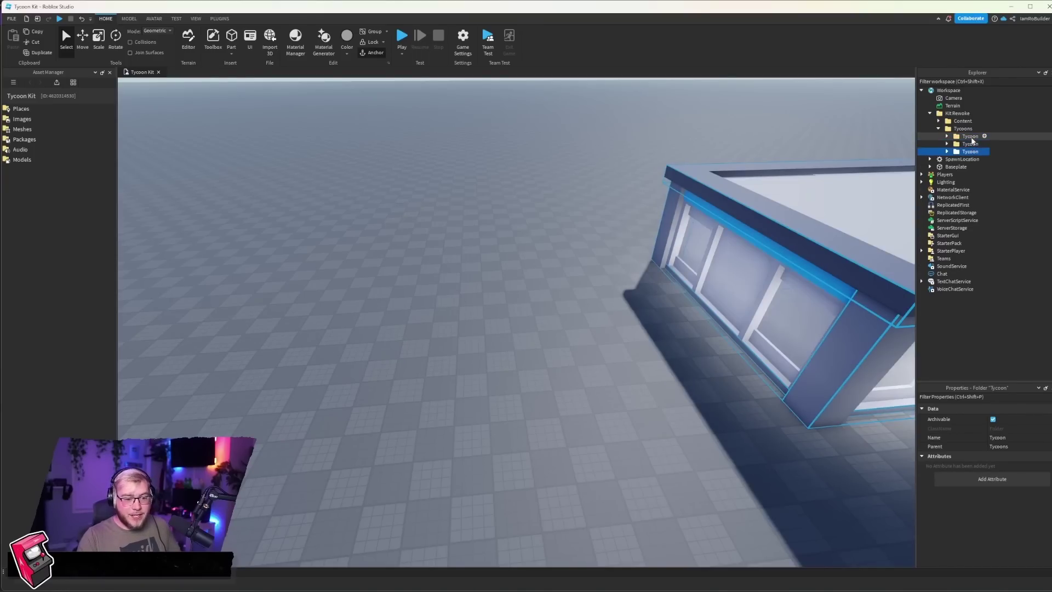
key(Delete)
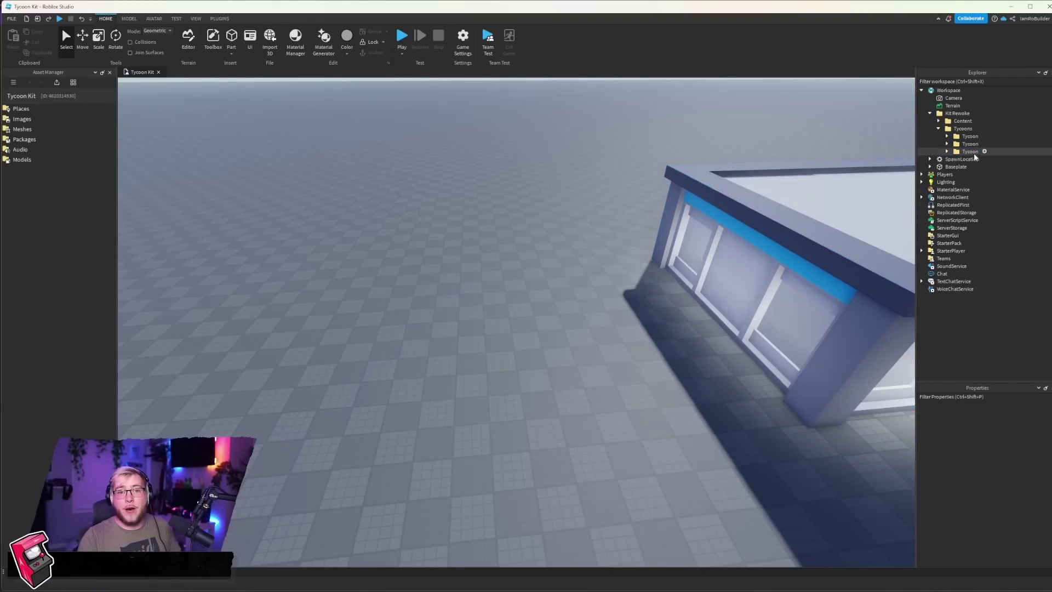
click(970, 151)
key(Delete)
click(970, 144)
key(Delete)
double_click(965, 137)
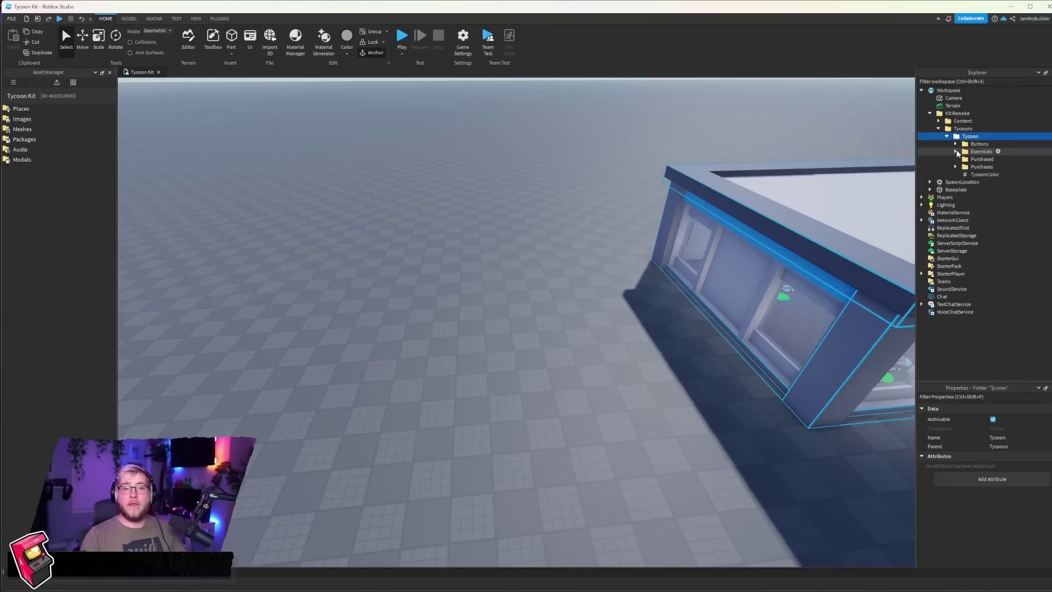
click(956, 151)
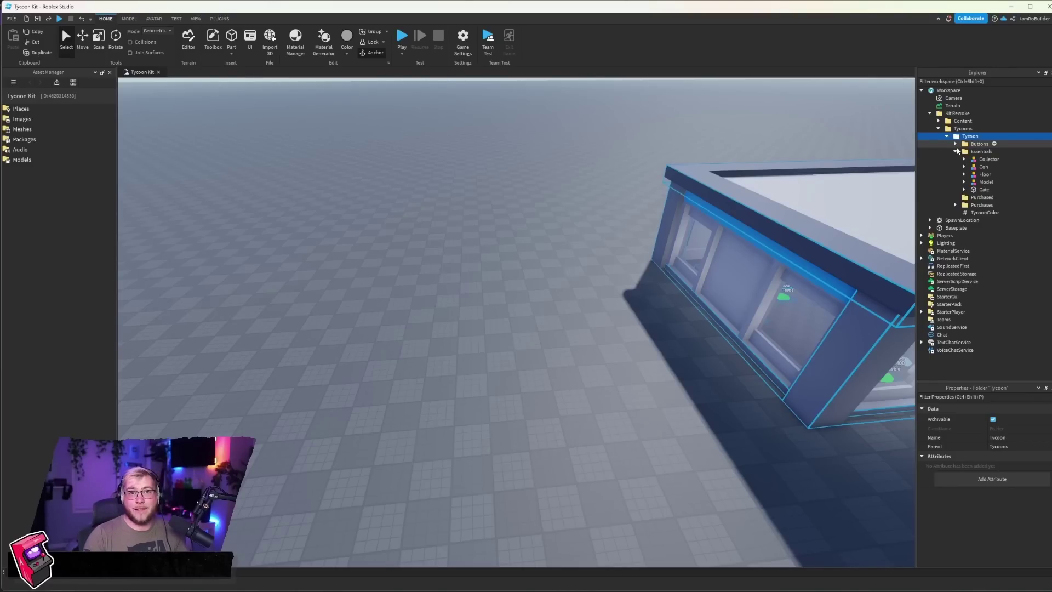
Check the TycoonColor value, then expand Content > Configs and open the Products script.
click(956, 151)
click(986, 174)
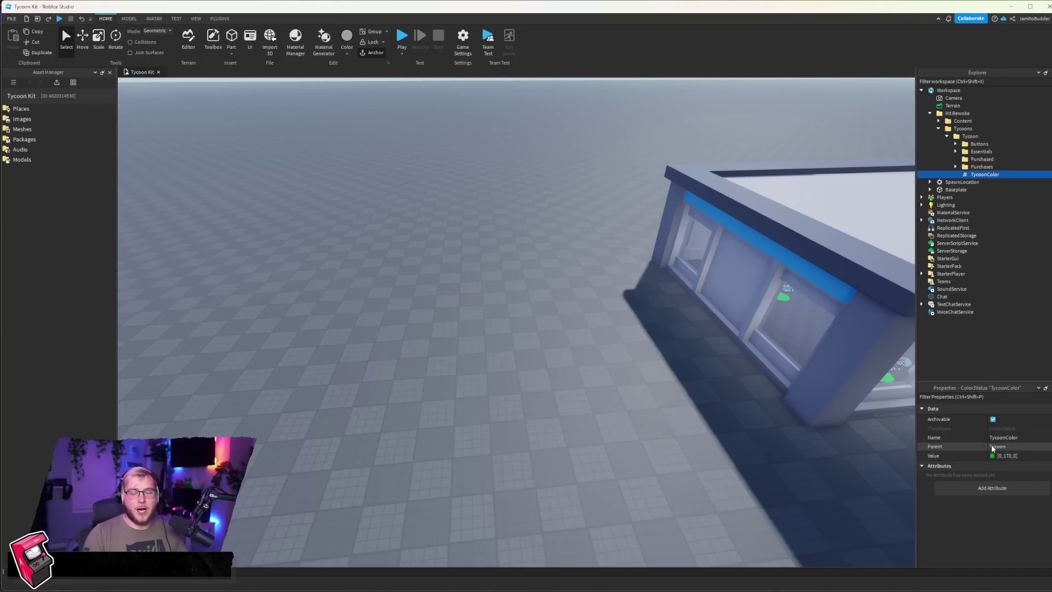
click(938, 128)
click(938, 121)
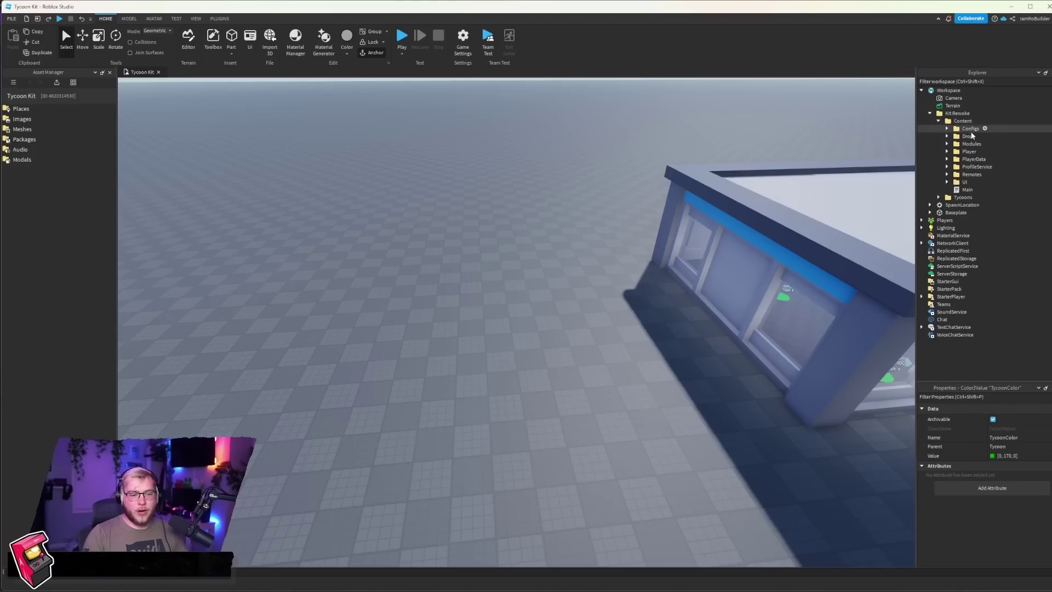
click(947, 128)
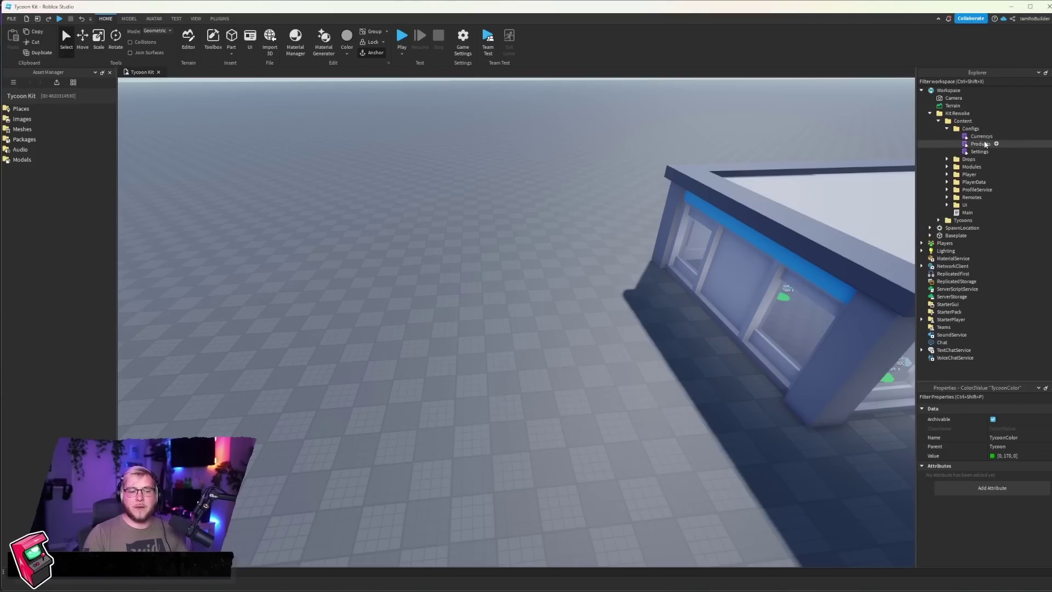
double_click(980, 144)
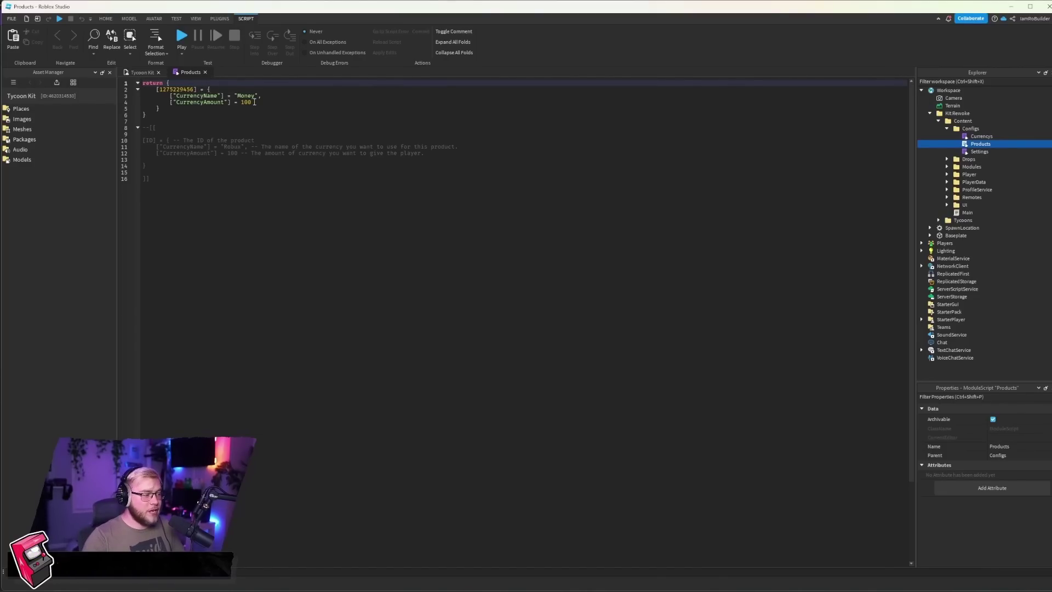
Highlight the product ID, the Money currency name and its 100 amount, then close the Currencys script.
drag(253, 102, 239, 102)
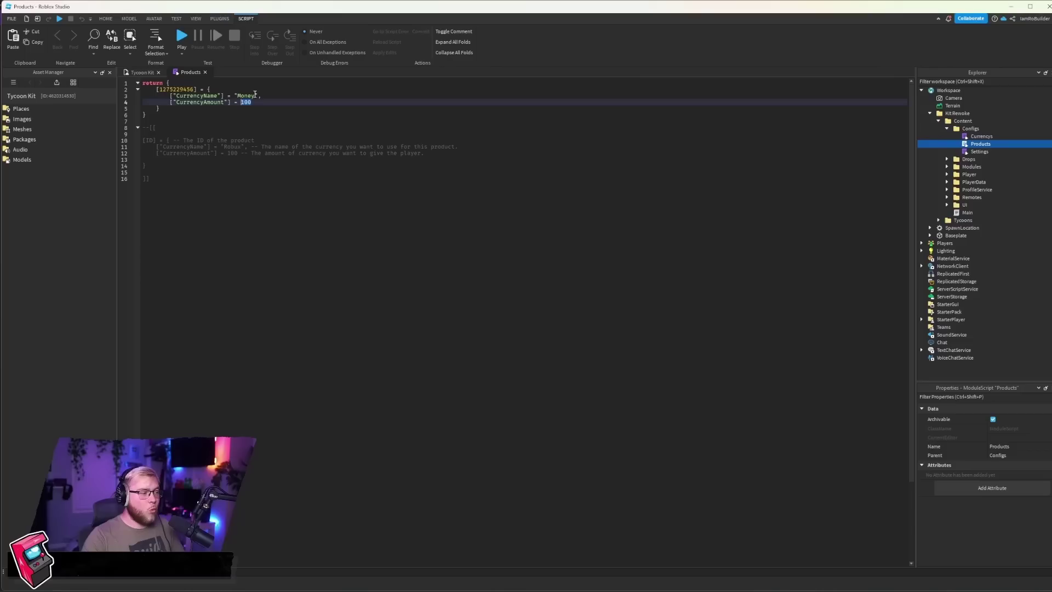
double_click(245, 95)
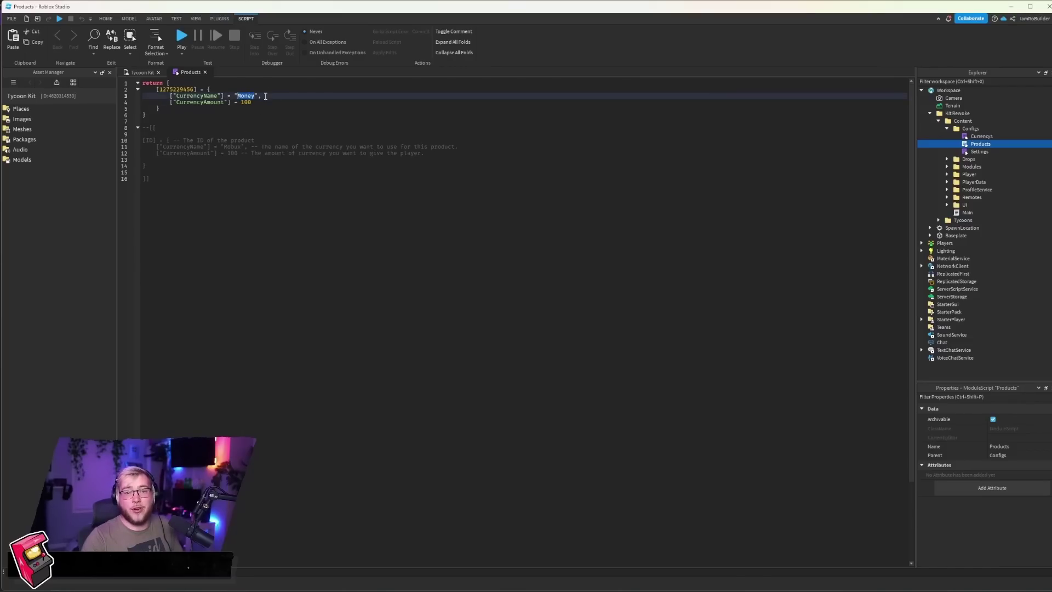
drag(195, 89, 157, 89)
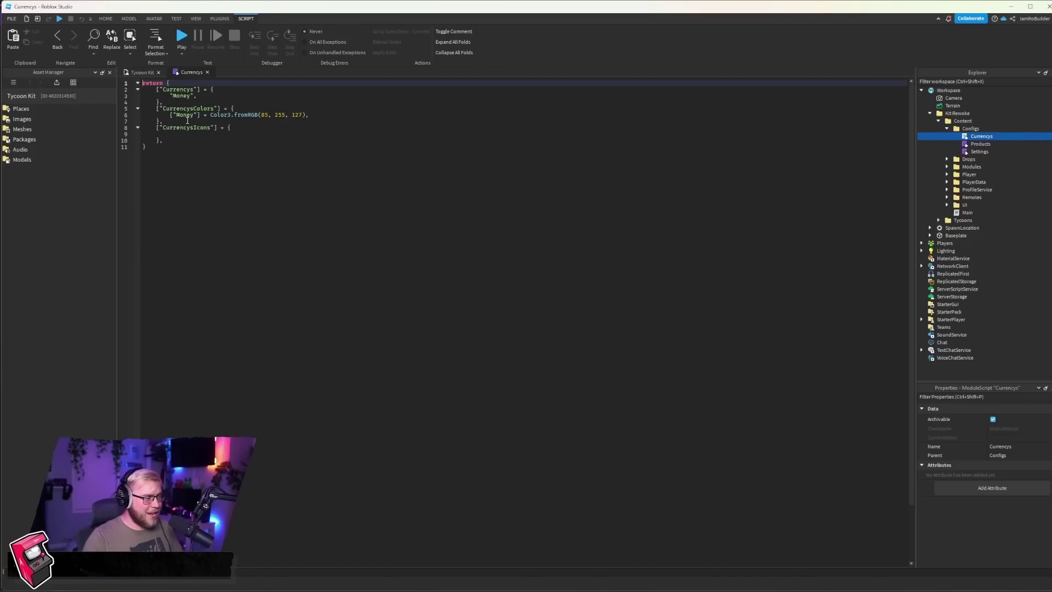
click(207, 73)
Open the Settings config and scroll through Saving, Rebirth and Sound options to TycoonType 'Normal'.
click(975, 151)
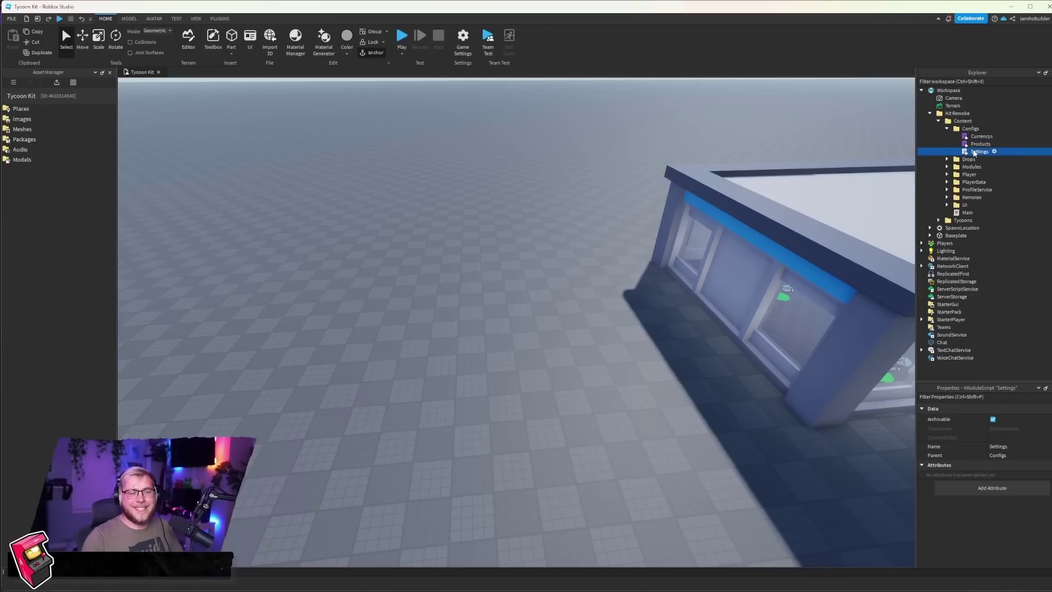
double_click(975, 152)
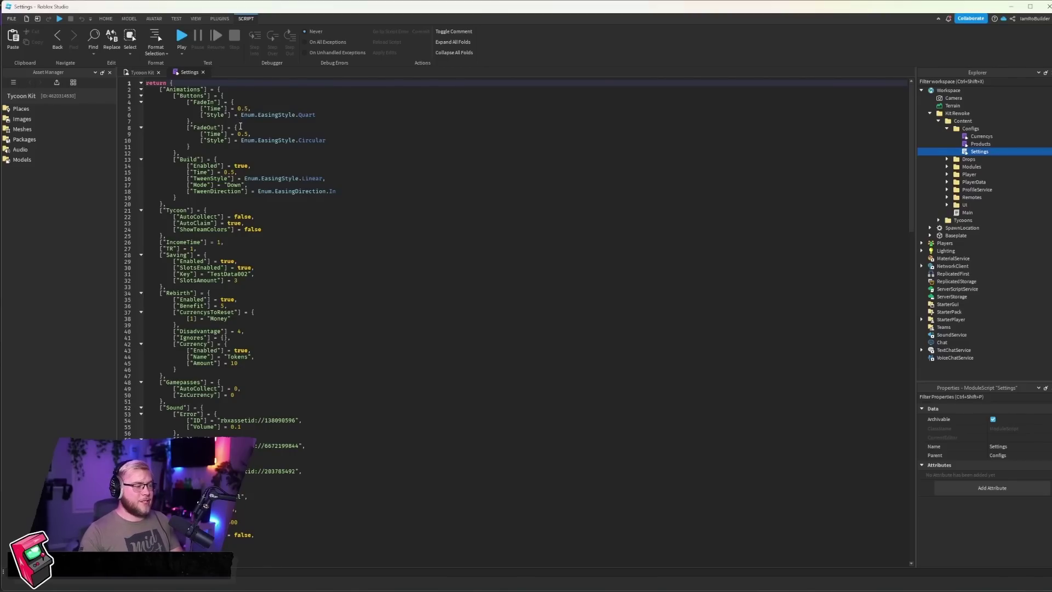
scroll(250, 204, down, 1)
scroll(249, 186, down, 3)
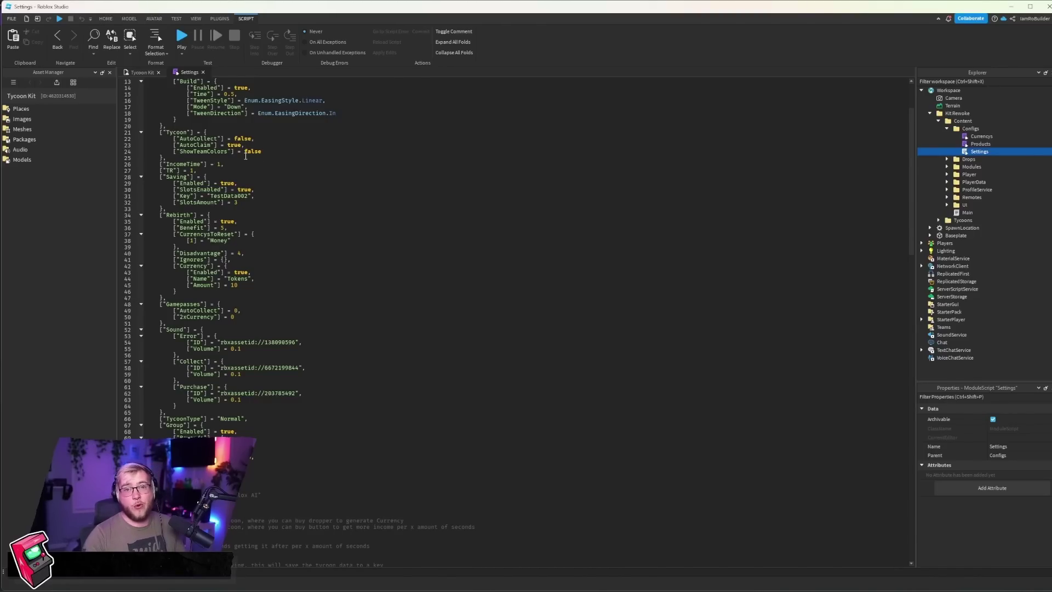
scroll(248, 164, down, 1)
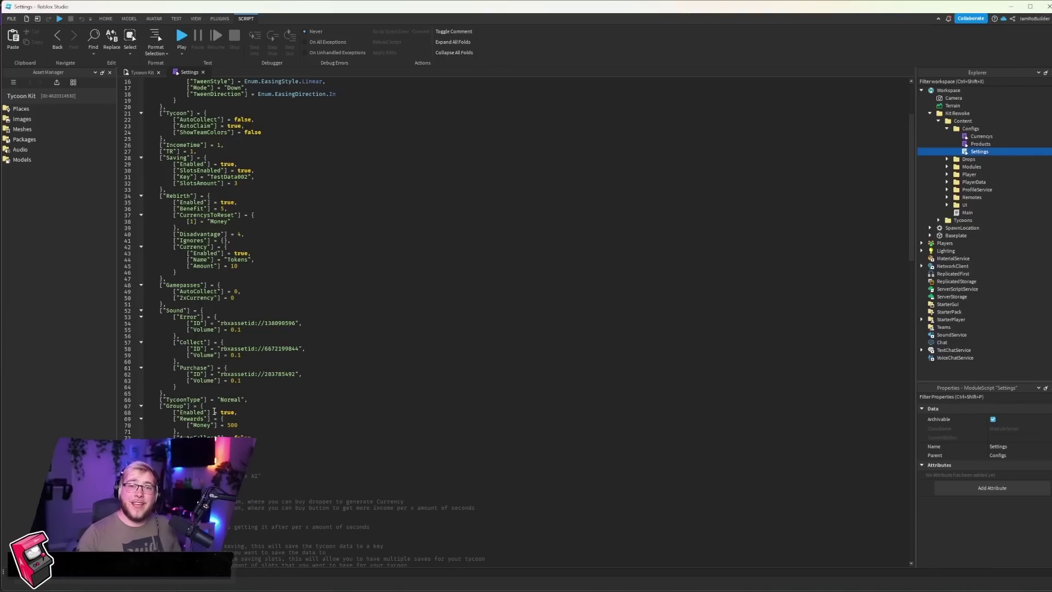
scroll(239, 379, down, 1)
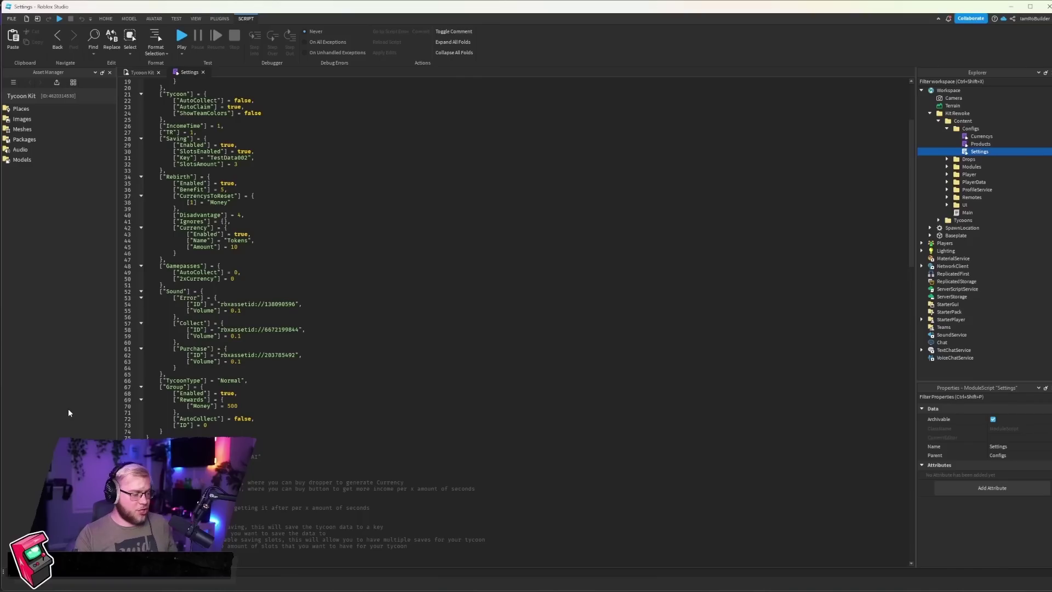
drag(242, 379, 221, 384)
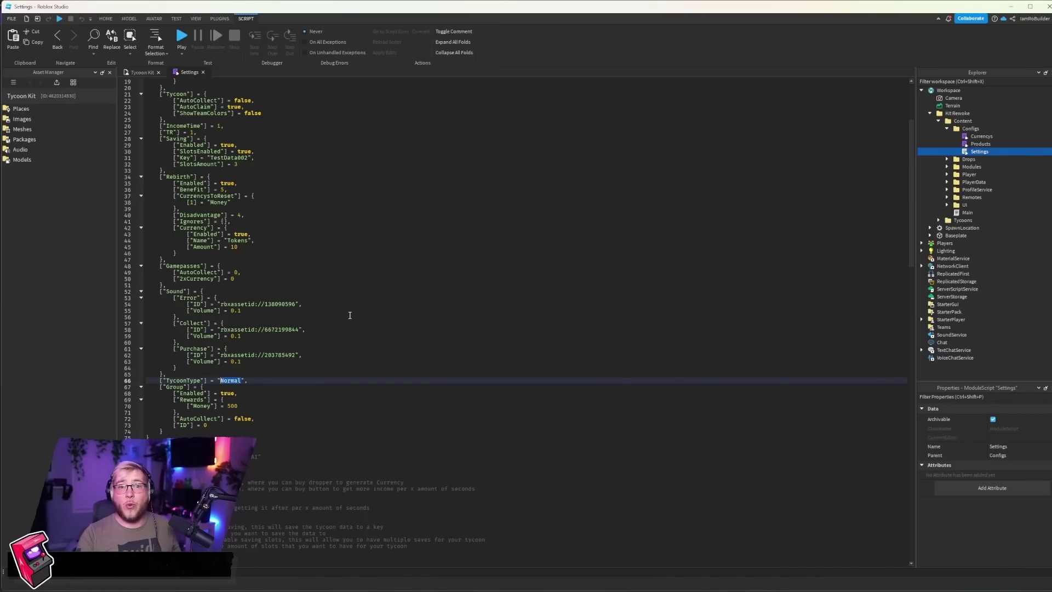
Highlight the Income tycoon type description and scroll through the Normal and Income notes.
scroll(349, 315, down, 12)
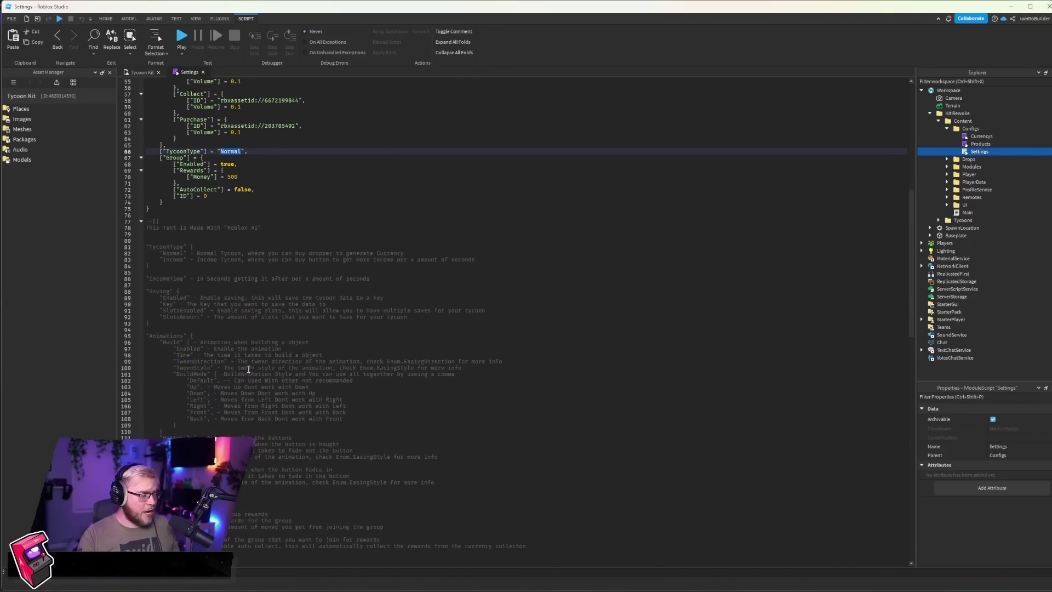
drag(166, 253, 492, 260)
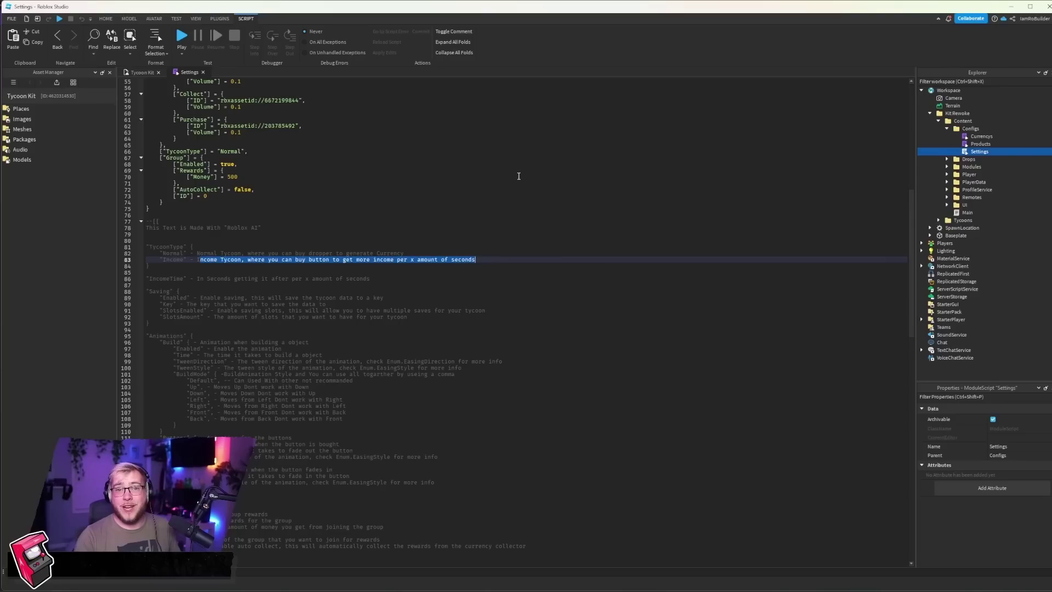
scroll(301, 236, up, 1)
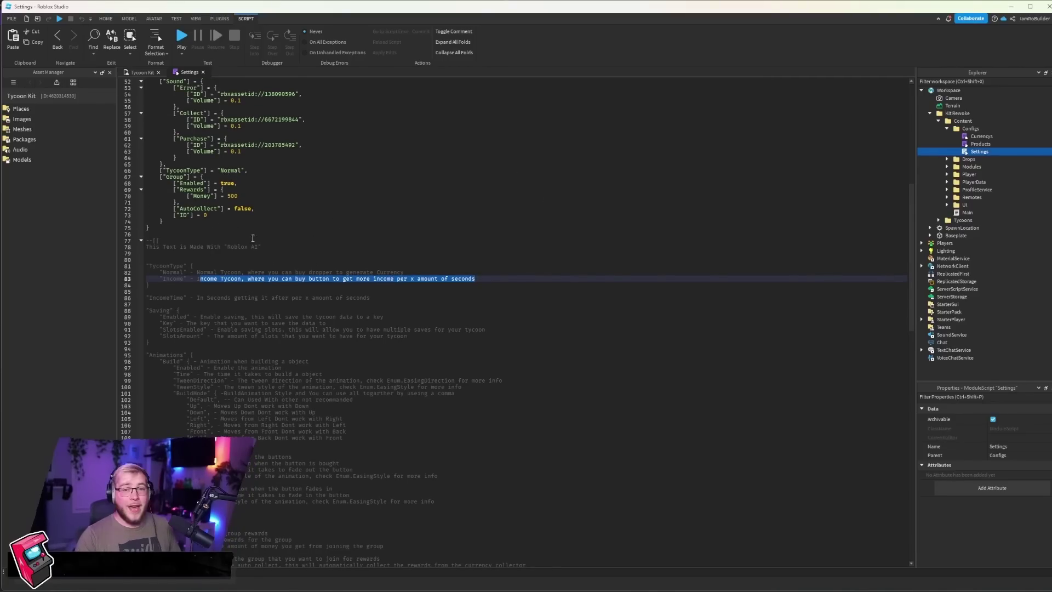
scroll(273, 238, down, 8)
scroll(269, 230, up, 3)
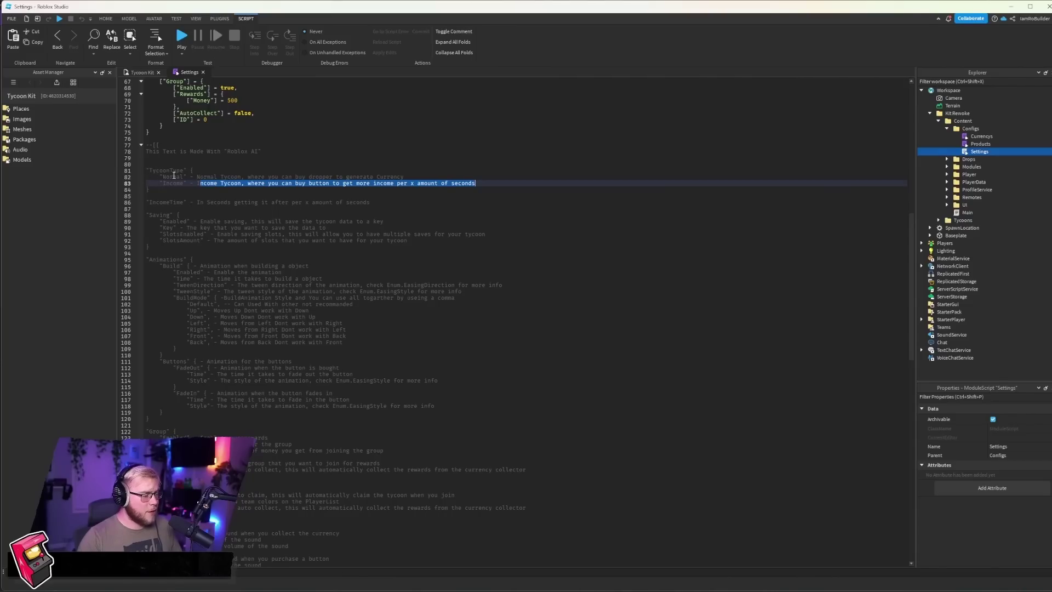
scroll(249, 240, down, 15)
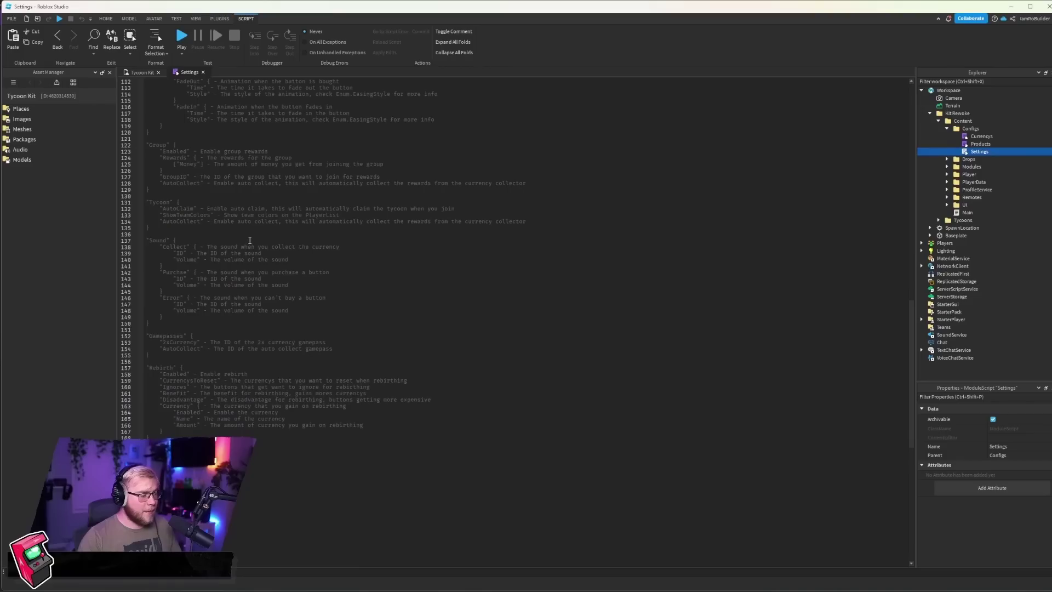
scroll(252, 241, up, 10)
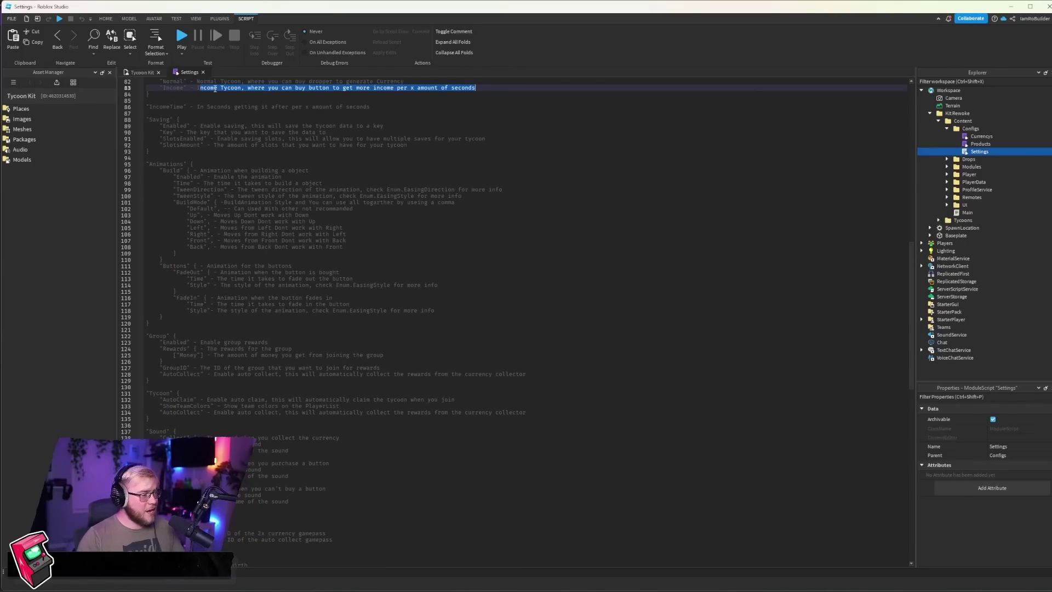
scroll(293, 217, down, 3)
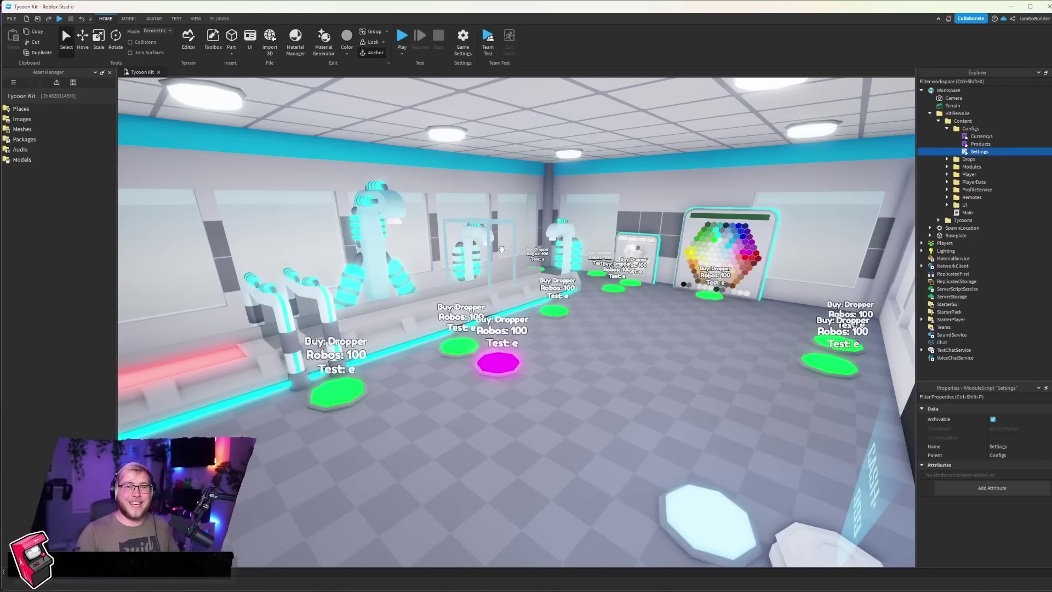
key(s)
right_drag(445, 306, 403, 334)
key(w)
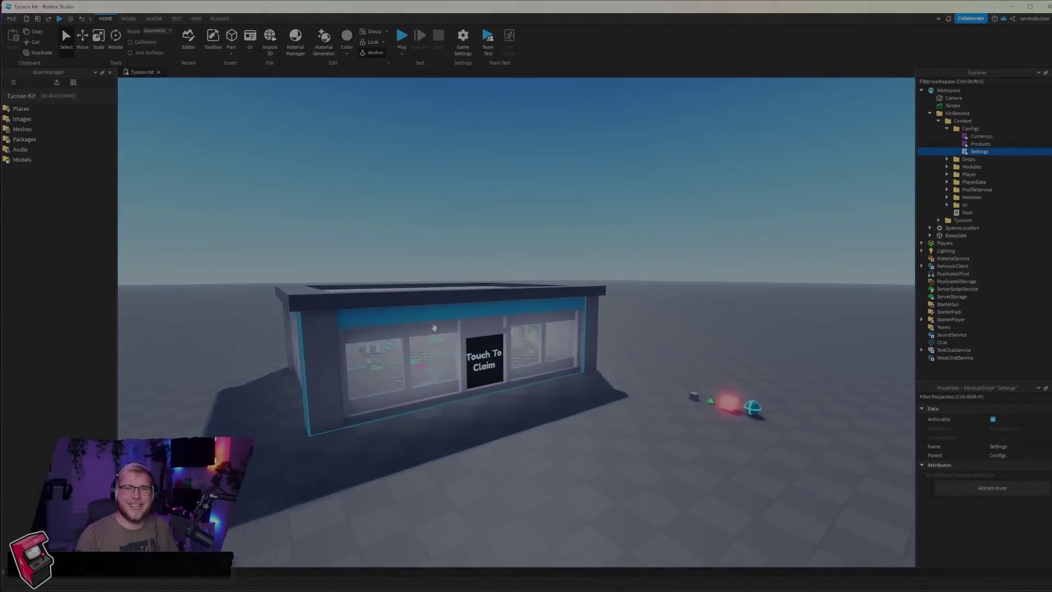